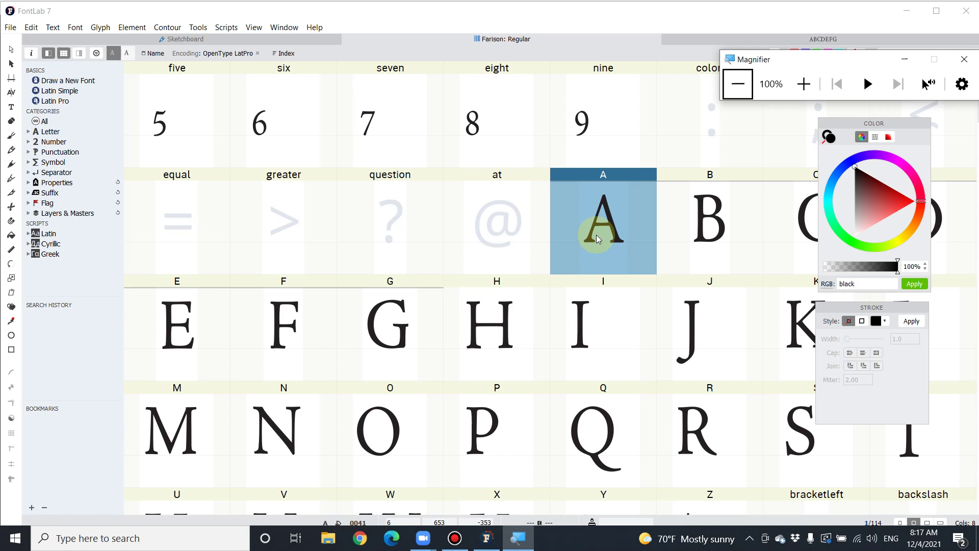
Set glyph A's sidebearings to -12 left and -360 right (advance width 628), then close its window.
double_click(597, 237)
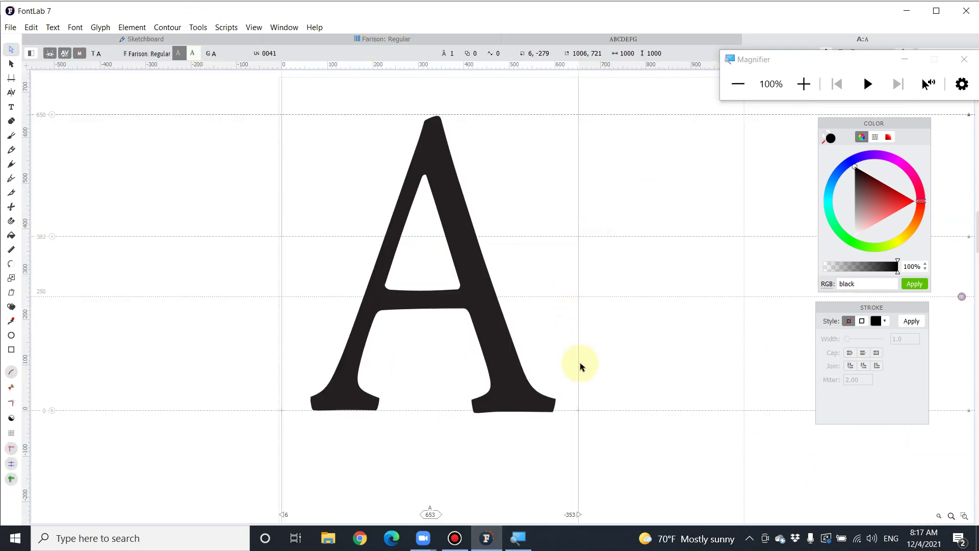
scroll(579, 470, "down", 3)
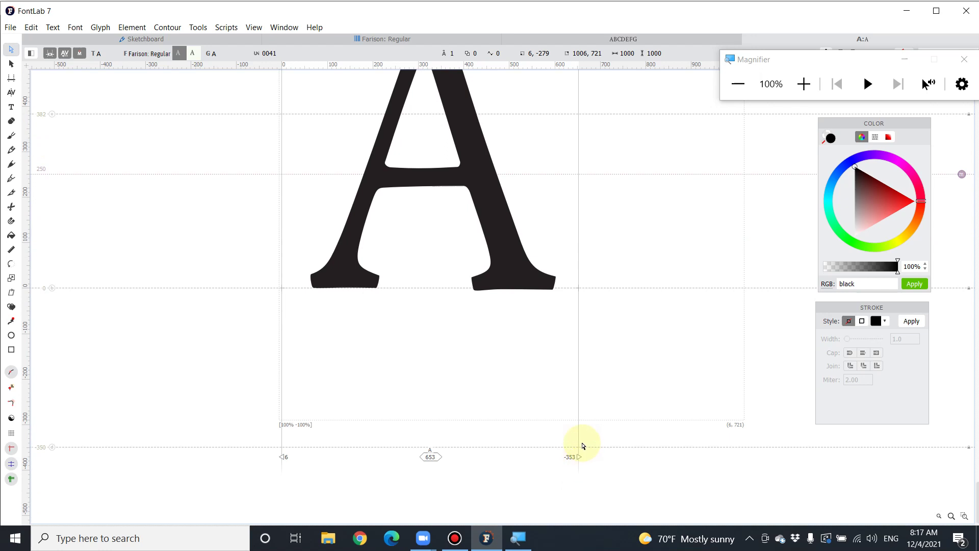
mouse_move(580, 442)
left_mouse_down()
mouse_move(569, 442)
mouse_move(601, 437)
mouse_move(575, 437)
left_mouse_up()
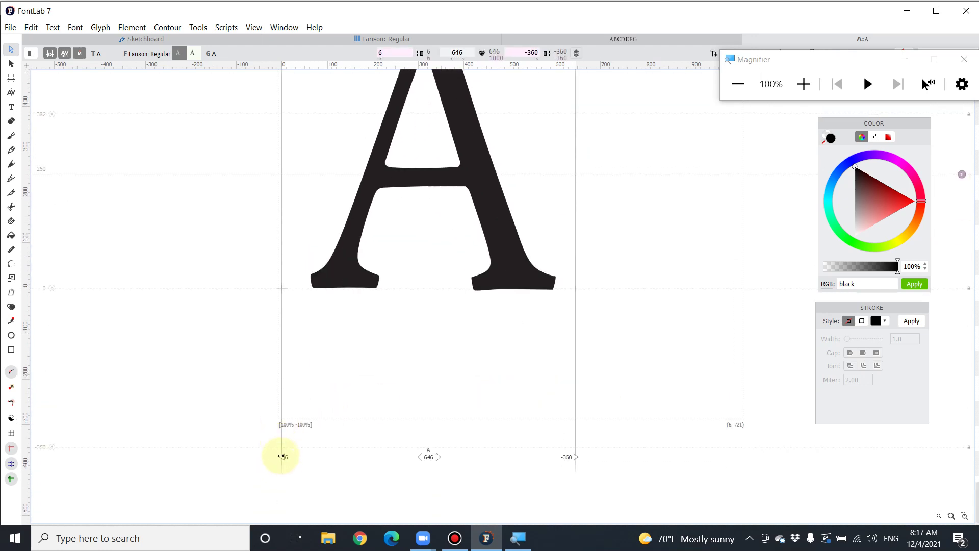
left_click_drag(283, 450, 289, 450)
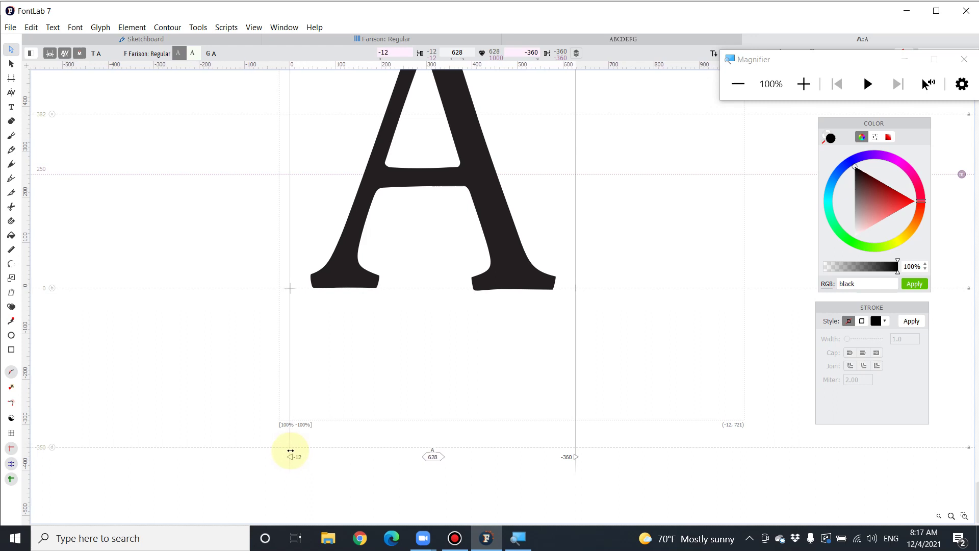
scroll(417, 439, "up", 3)
scroll(416, 438, "down", 2)
scroll(418, 437, "up", 3)
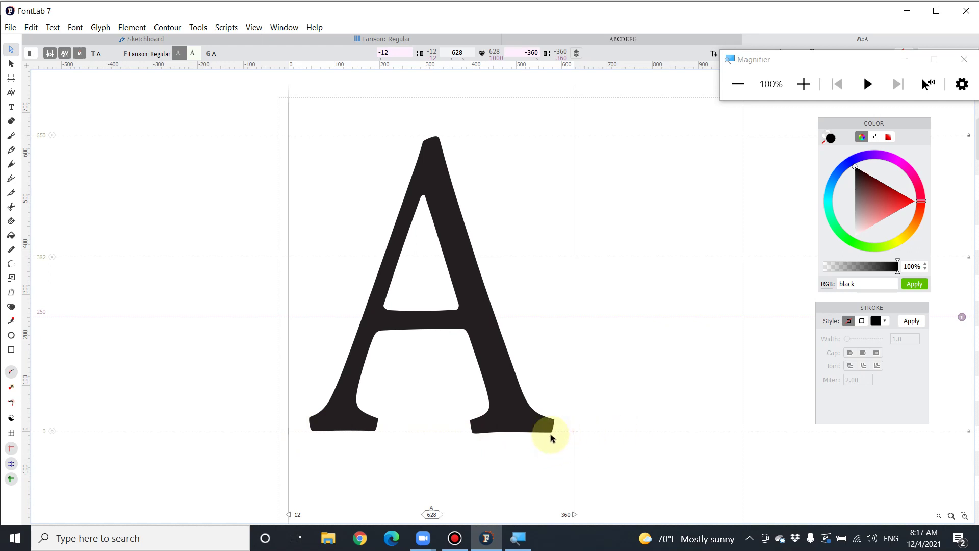
scroll(552, 432, "down", 2)
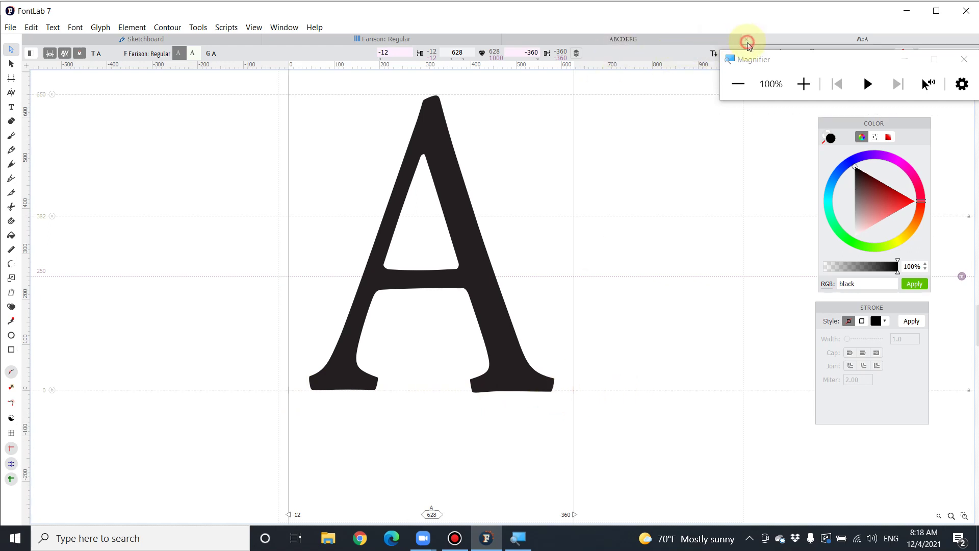
left_click(747, 40)
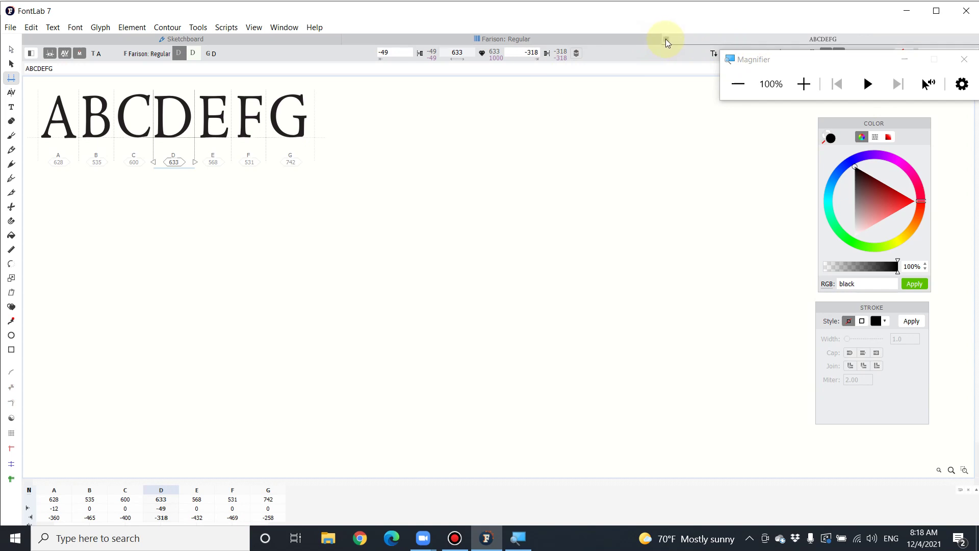
Close the ABCDEFG text, magnify the screen, and open a new metrics tab for Farison Regular.
left_click(665, 39)
scroll(360, 198, "down", 2)
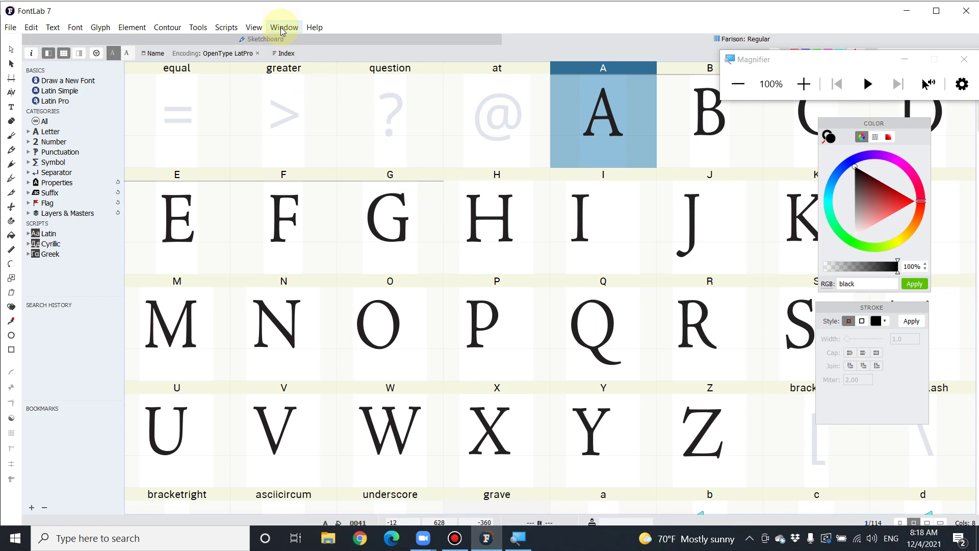
key("super+plus")
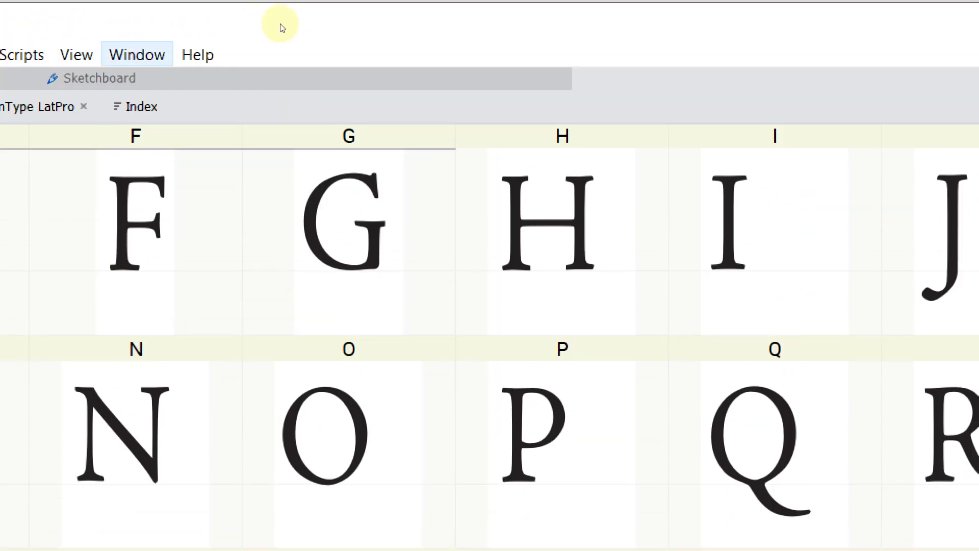
left_click(136, 55)
left_click(233, 155)
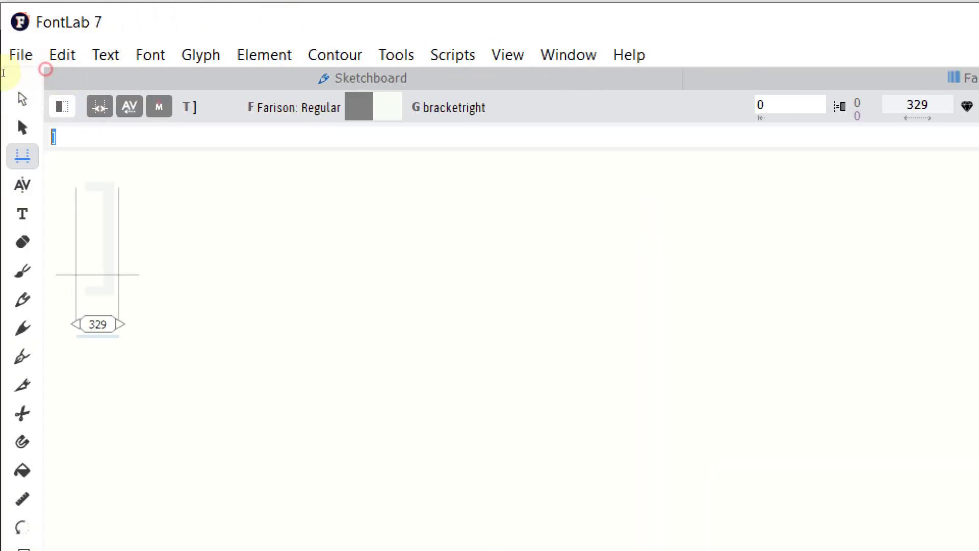
Enter abcdefg as the metrics line text.
type("A")
key("BackSpace")
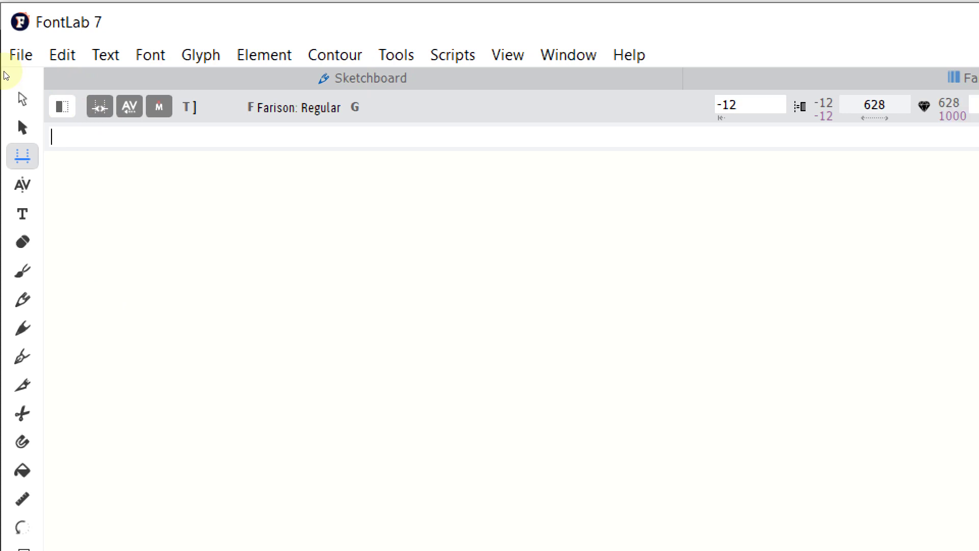
type("abc")
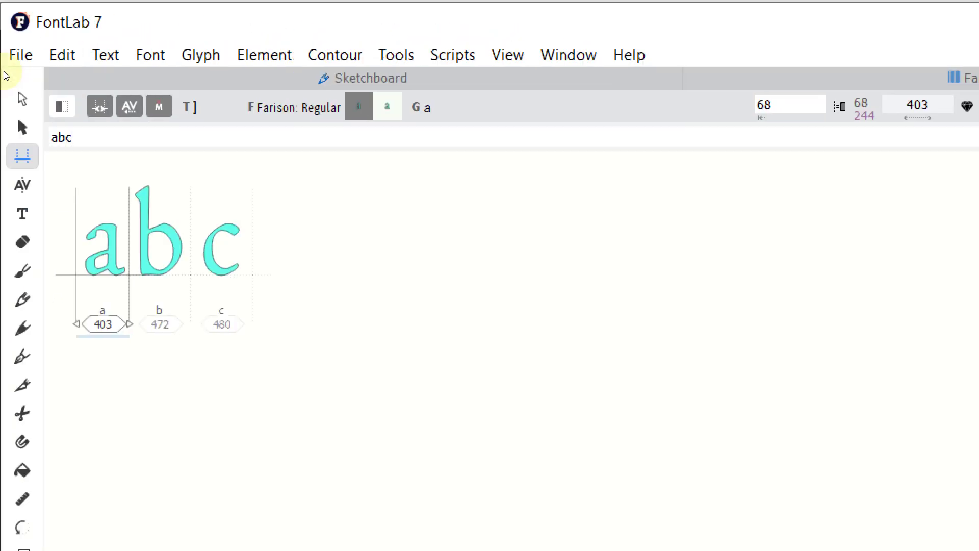
type("de")
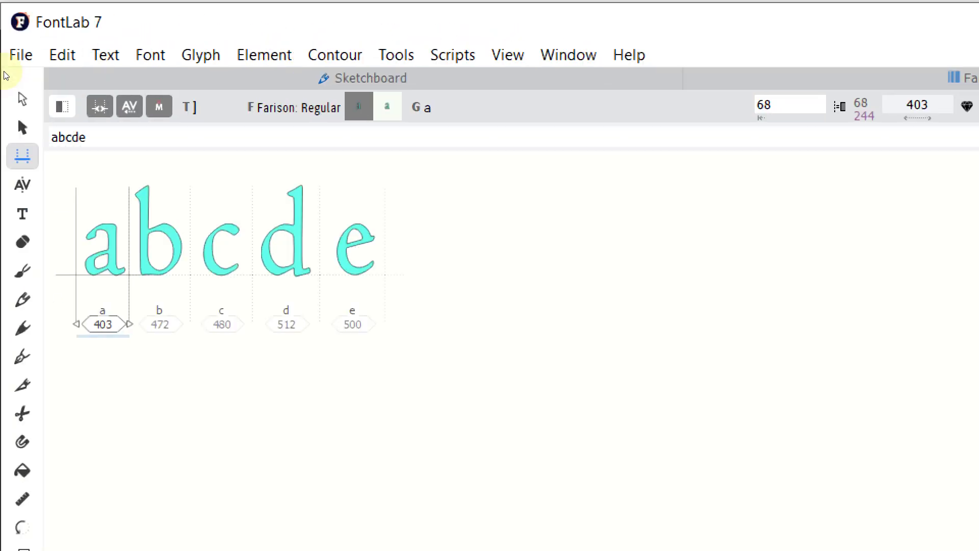
type("f")
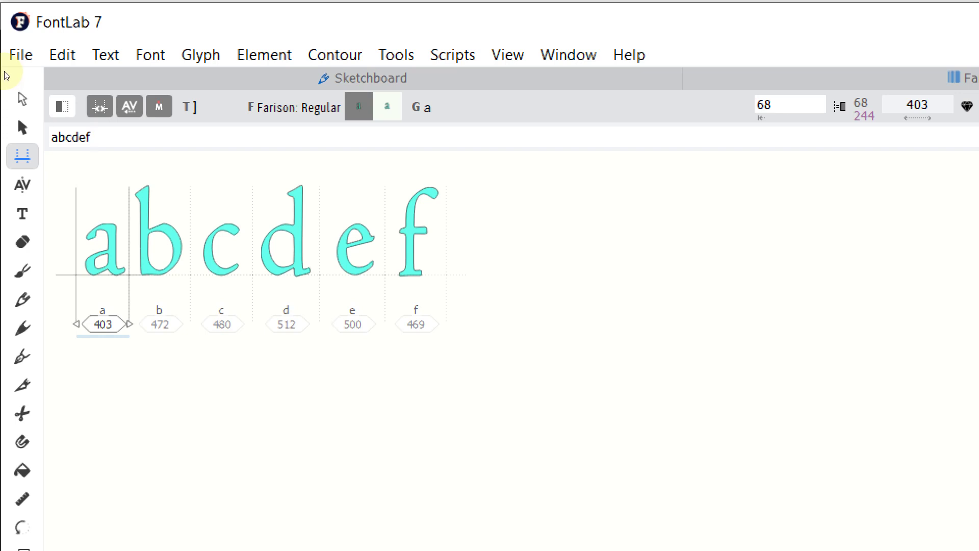
type("g")
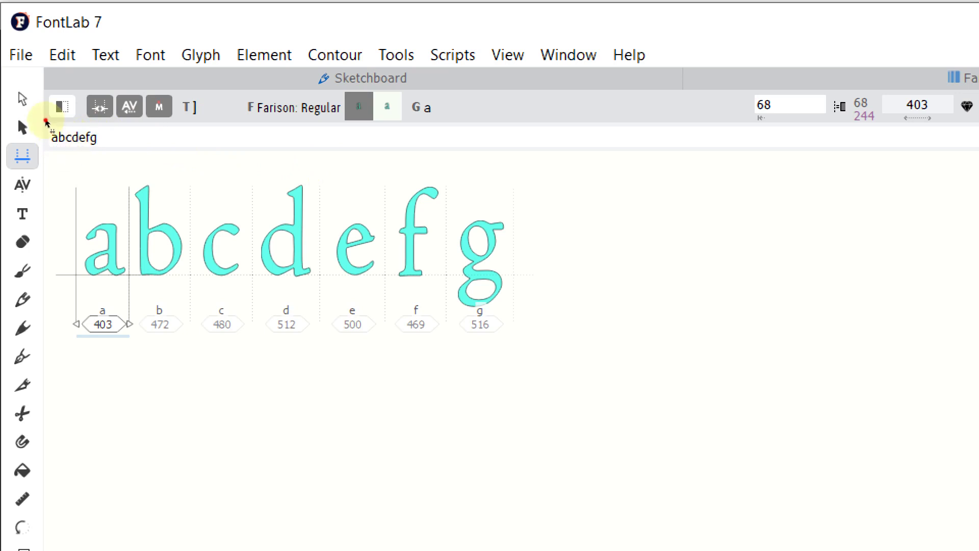
Respace the glyphs to widths c 438, f 445, d 476 and e 375, then restore normal magnification.
key("Right")
key("Right")
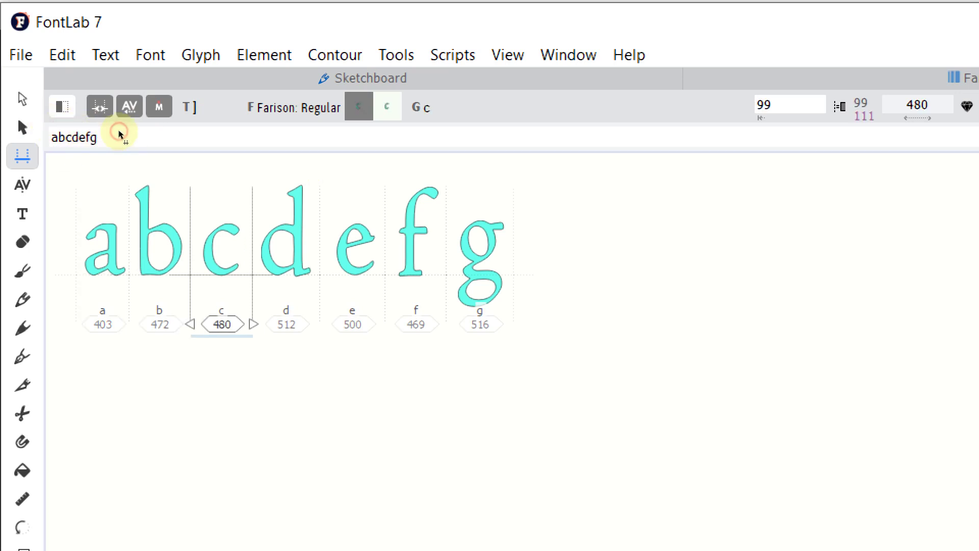
left_click_drag(124, 153, 207, 149)
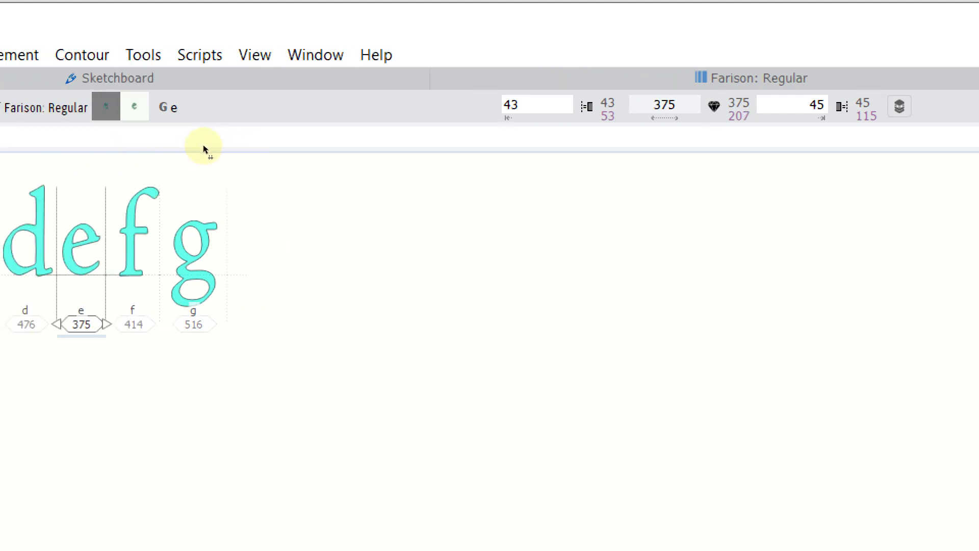
left_click_drag(206, 146, 240, 155)
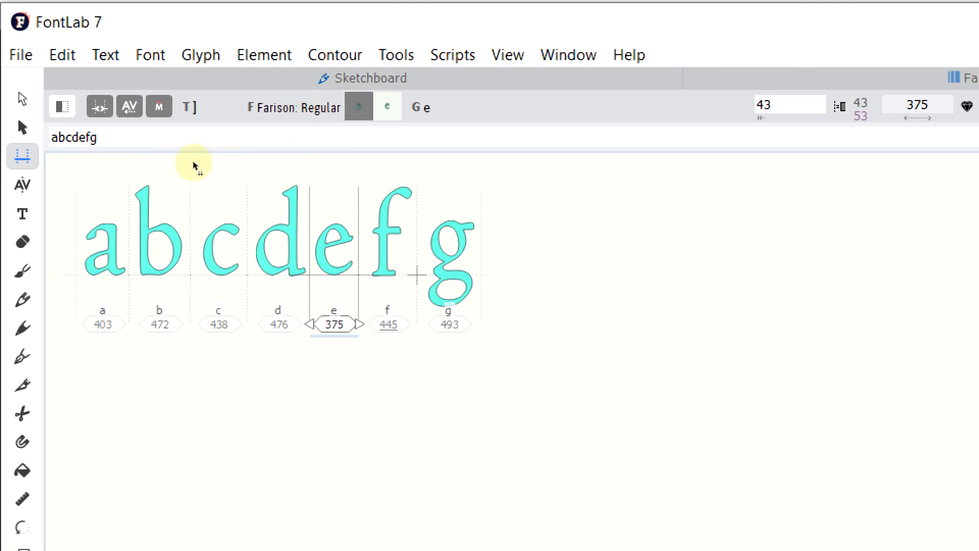
type("476")
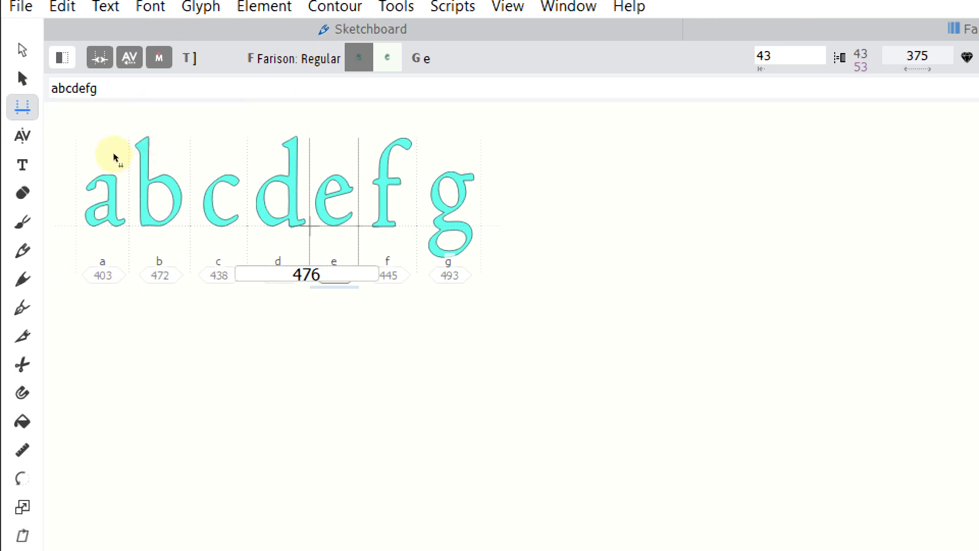
key("Return")
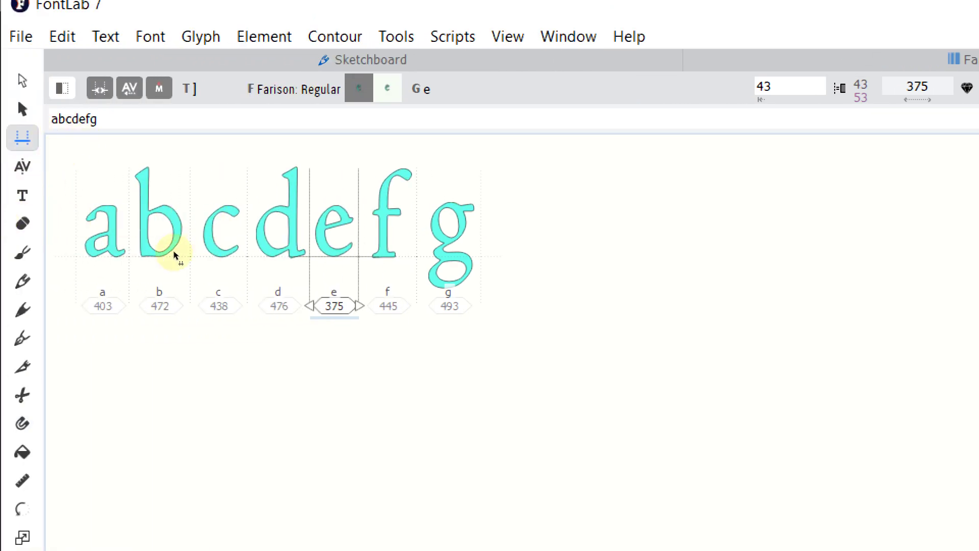
key("super+minus")
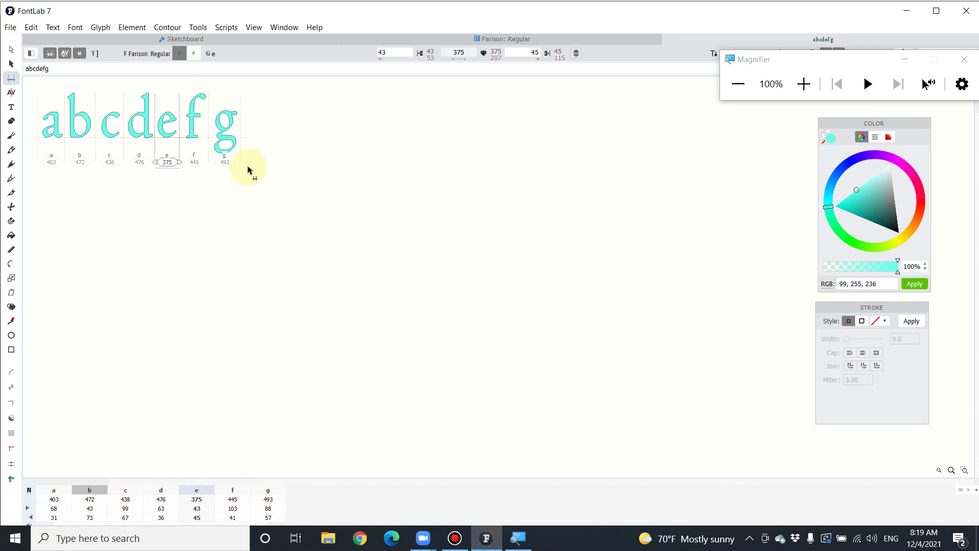
Make glyph a current, close the abcdefg text back to the glyph grid, and show the Window menu.
left_click(56, 518)
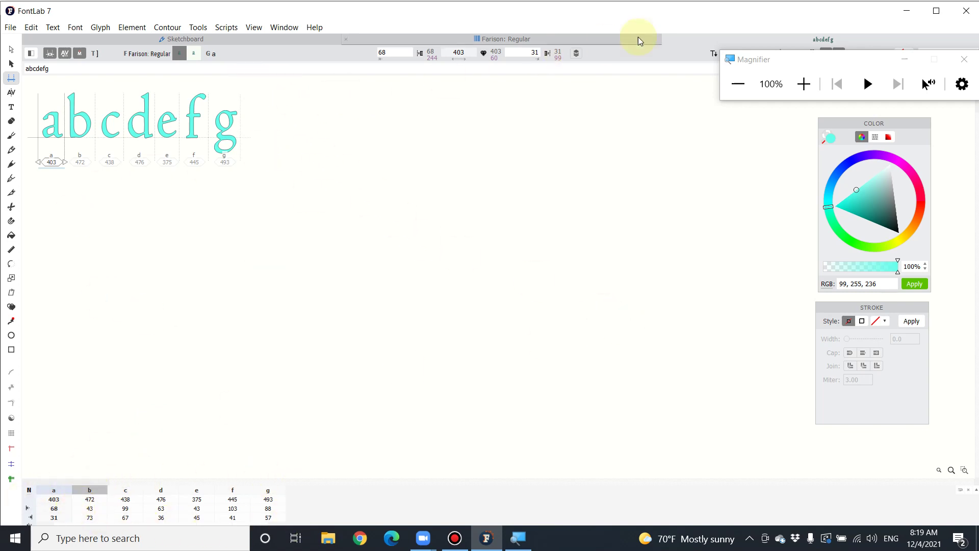
left_click(666, 40)
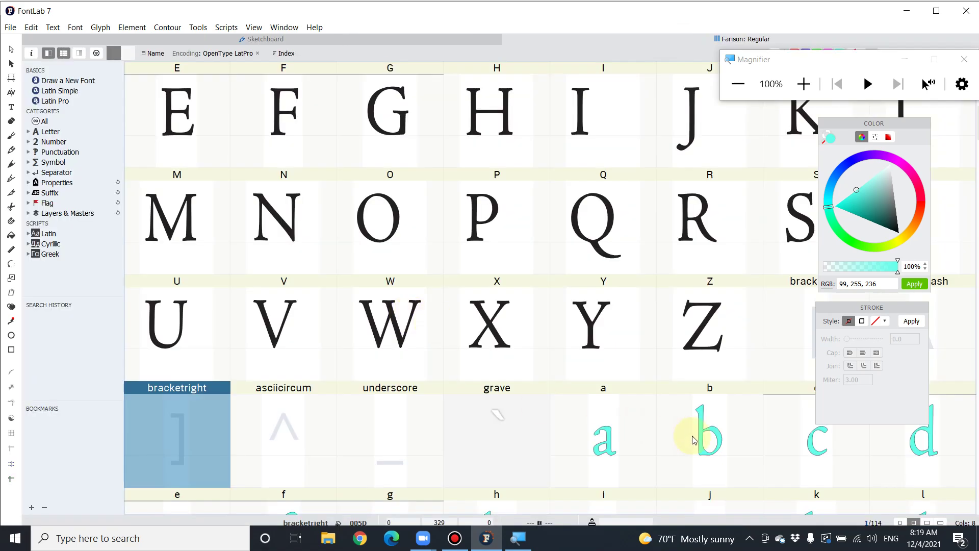
scroll(542, 415, "down", 3)
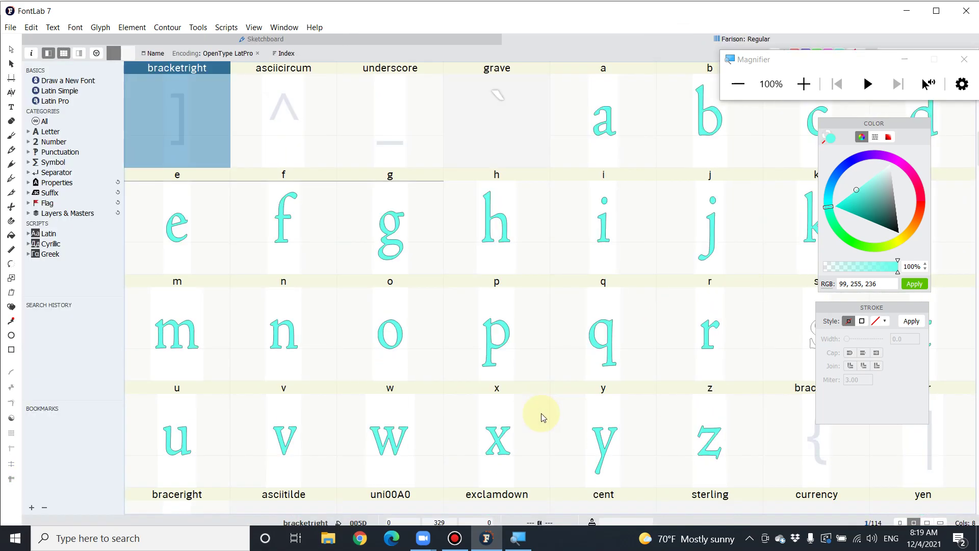
scroll(541, 415, "up", 8)
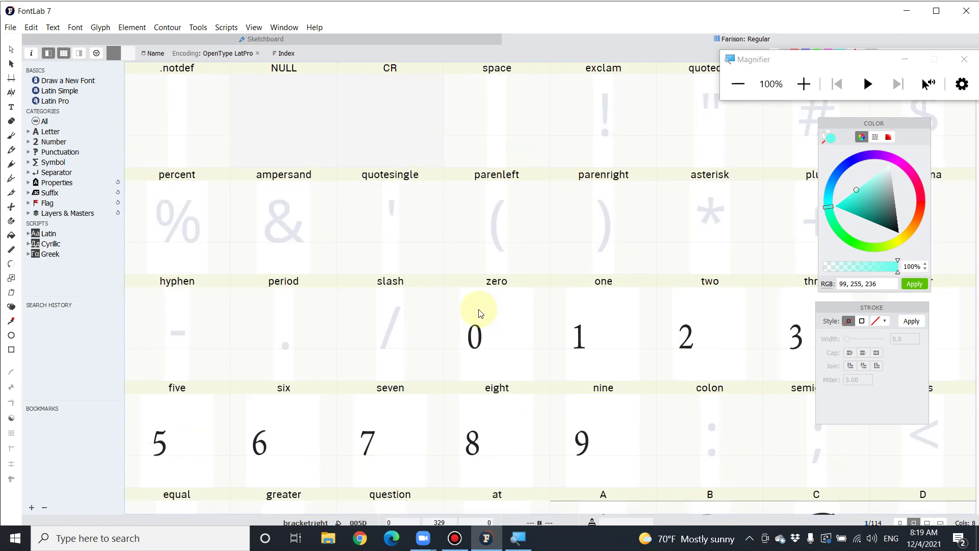
scroll(476, 310, "down", 3)
left_click(281, 27)
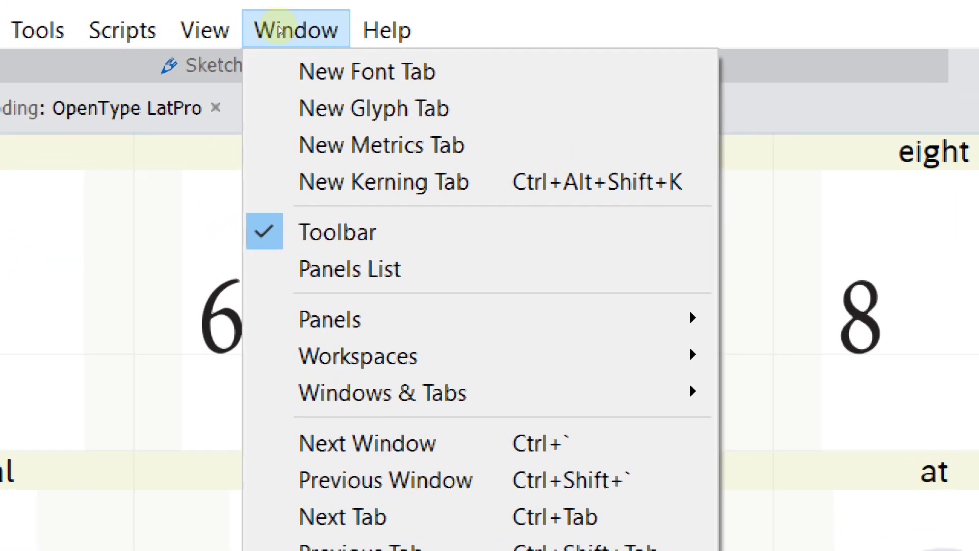
Open a new kerning tab, type and clear an 'ab' test string, then show the Window menu again.
key("Down")
key("Down")
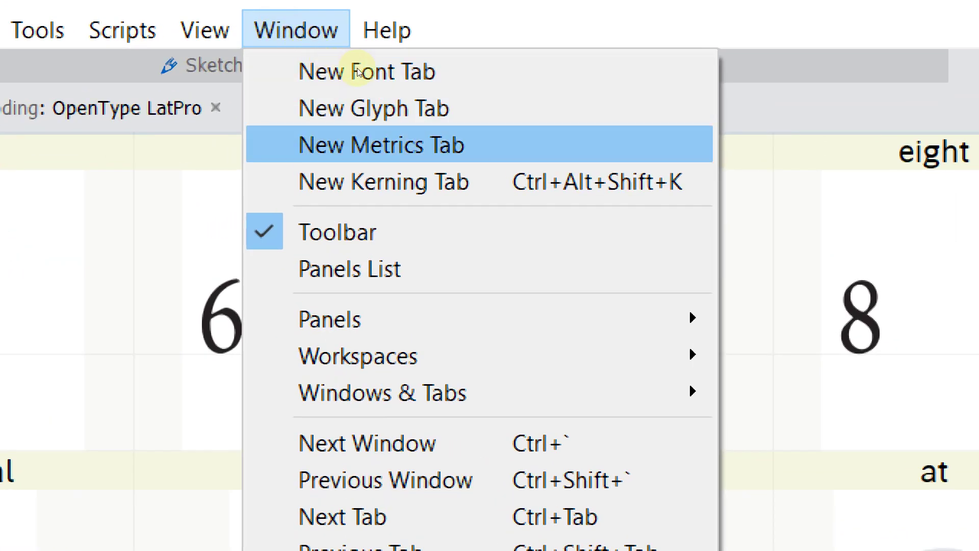
key("Down")
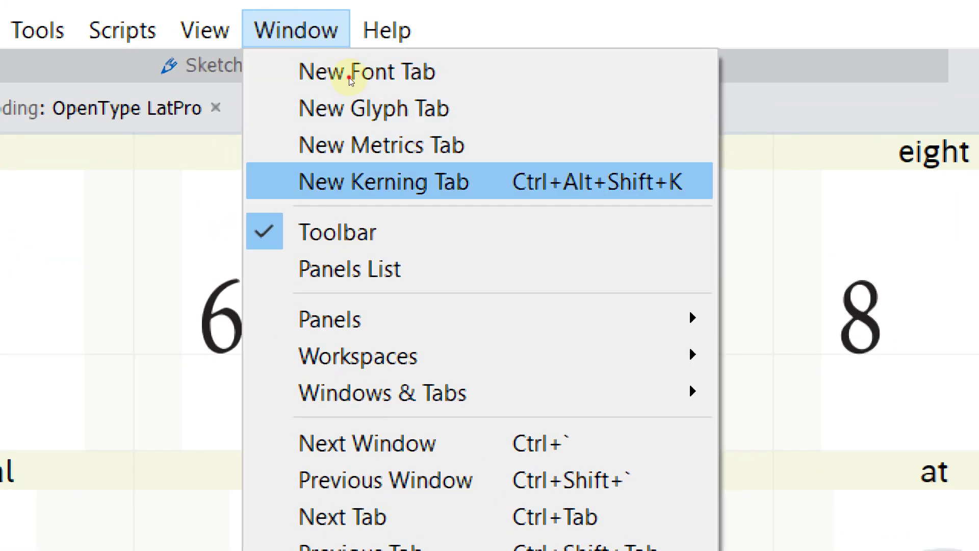
key("Return")
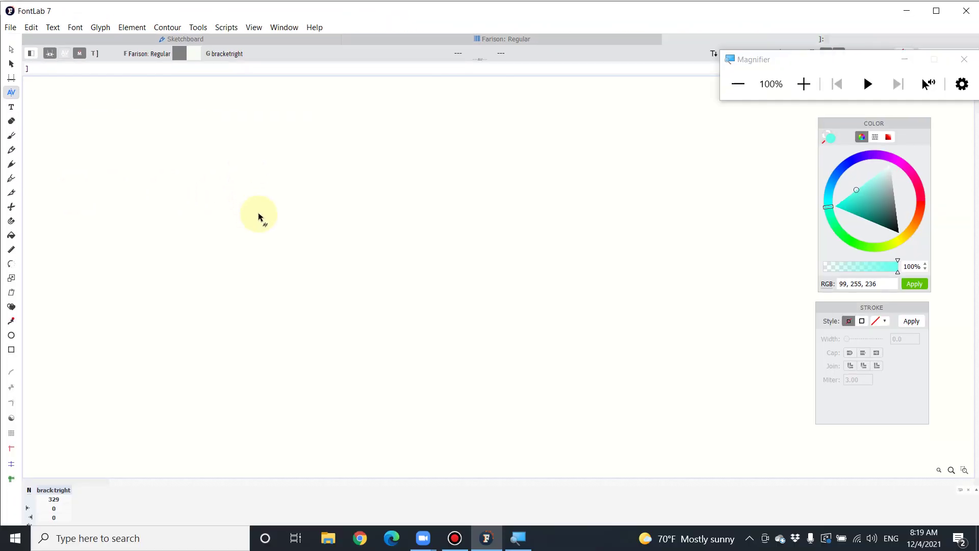
left_click(38, 71)
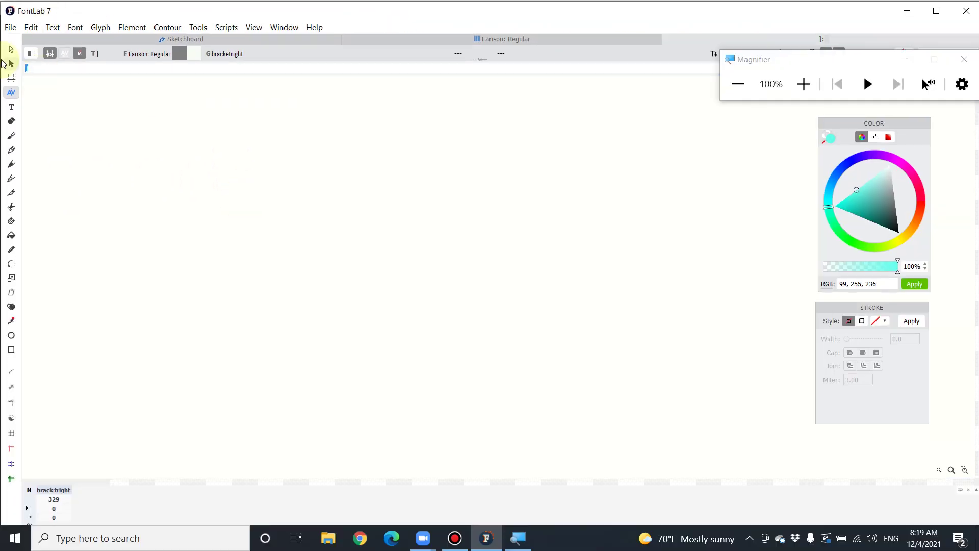
type("ab")
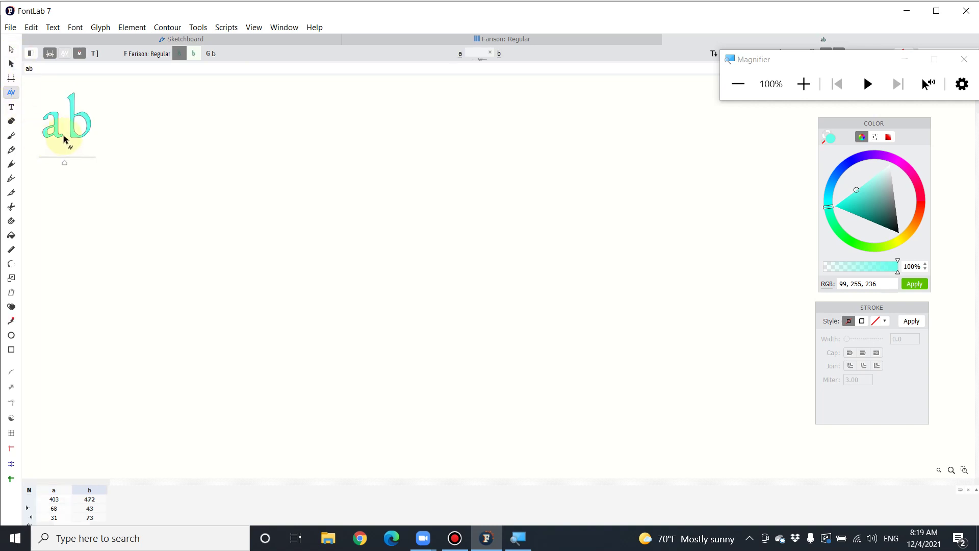
key("BackSpace")
key("BackSpace")
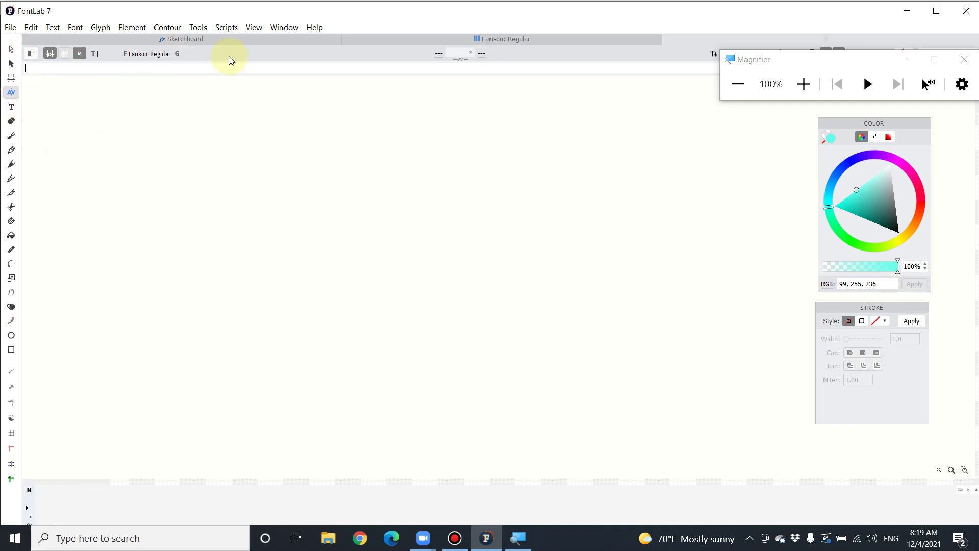
left_click(285, 28)
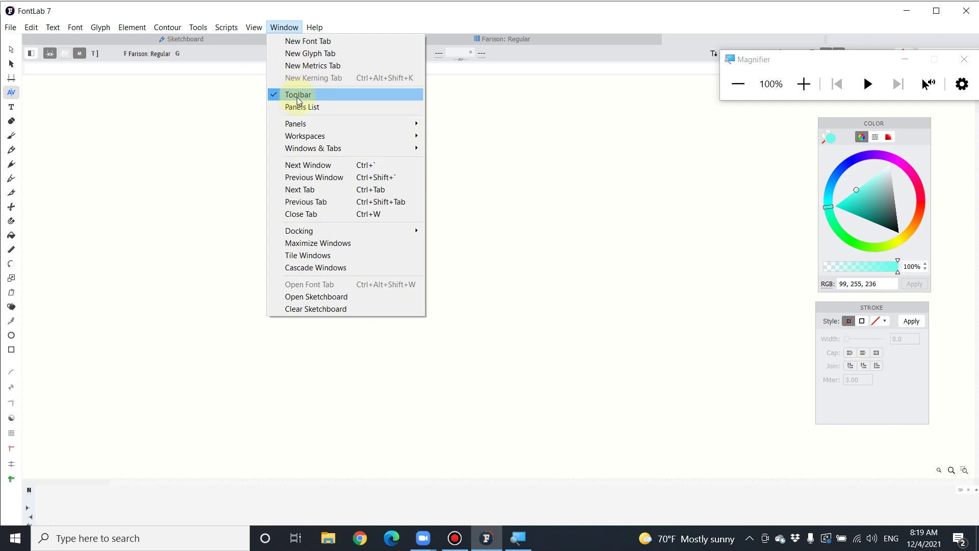
Open the Pairs & Phrases panel, float and enlarge it, and load the phrase HBHHBOHBOOBO.
mouse_move(300, 123)
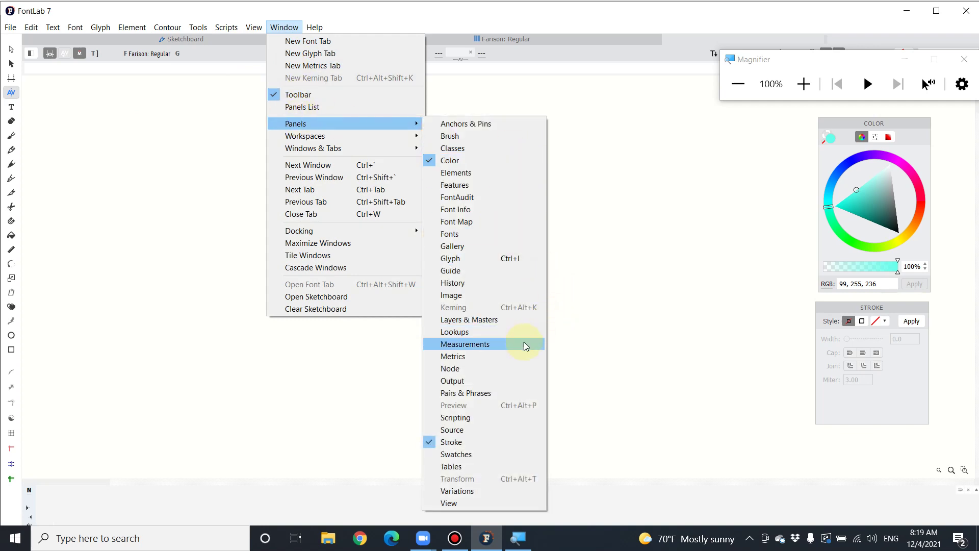
left_click(510, 395)
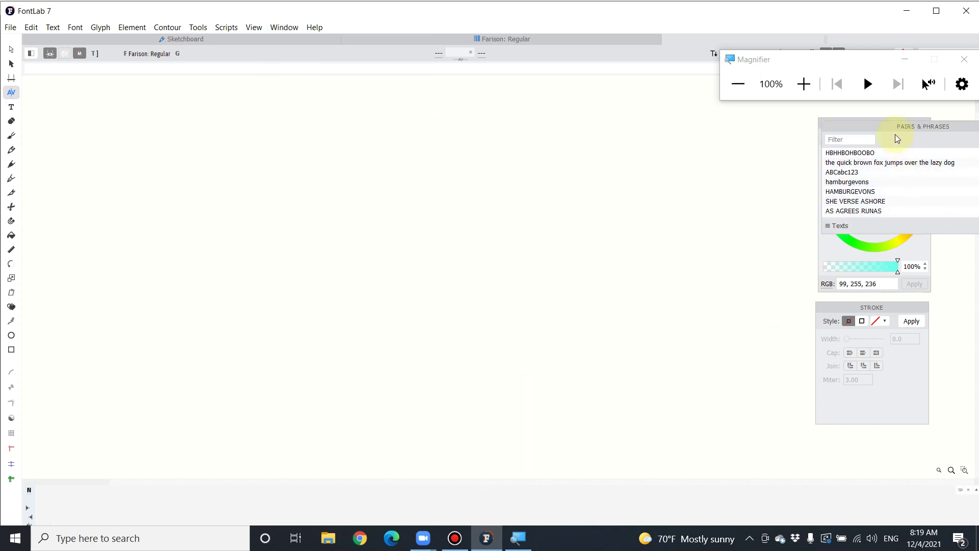
left_click_drag(891, 127, 612, 90)
left_click_drag(630, 193, 629, 372)
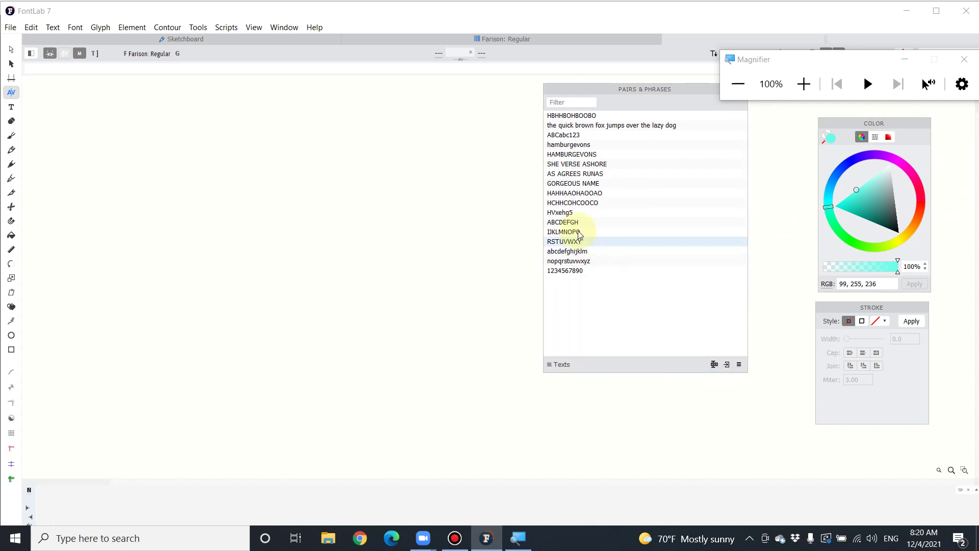
left_click(588, 119)
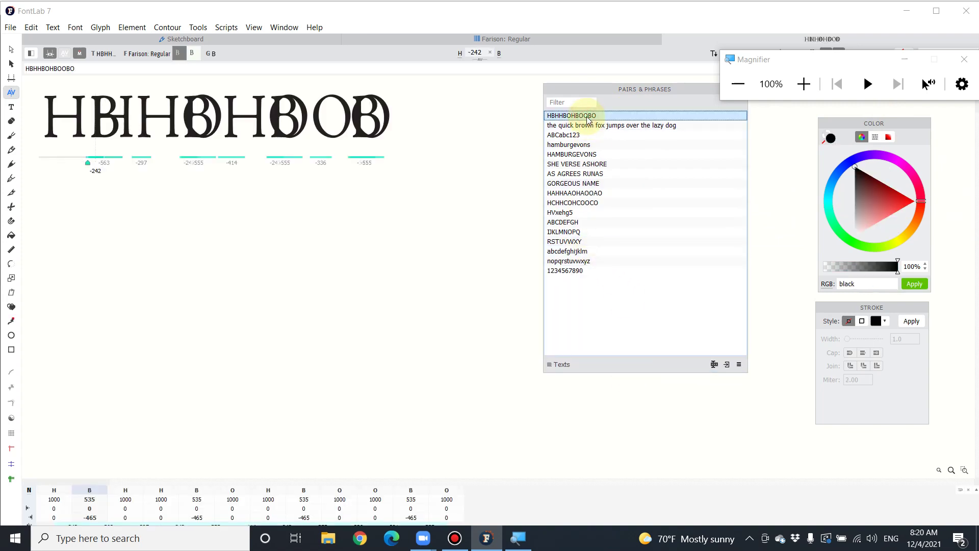
Adjust the final O–B pair and kern the first H–B pair to -289.
left_click(105, 134)
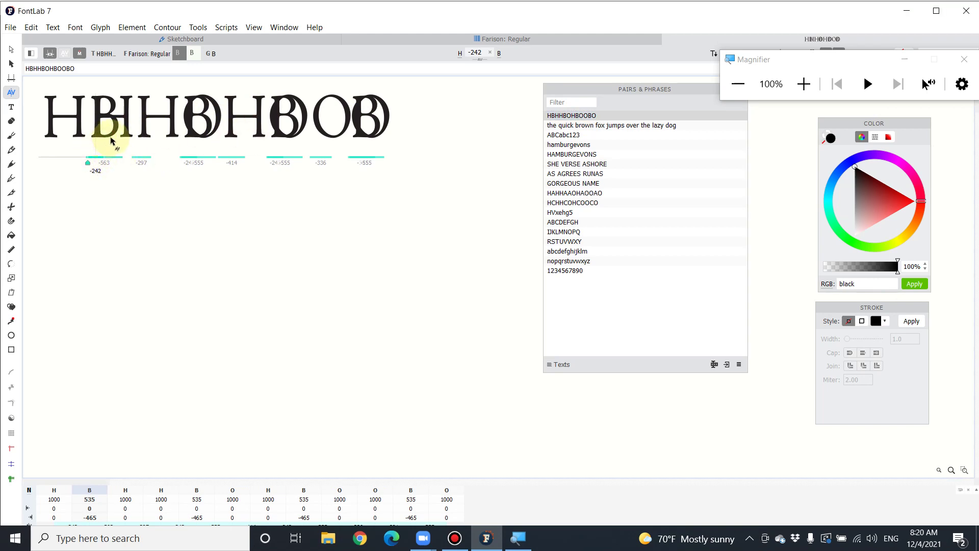
left_click(381, 134)
left_click_drag(381, 134, 378, 134)
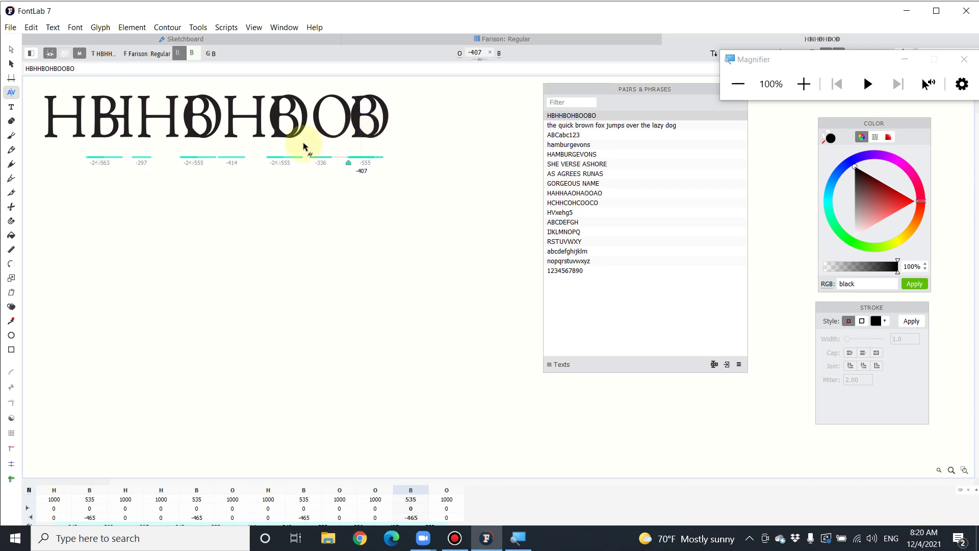
left_click(105, 137)
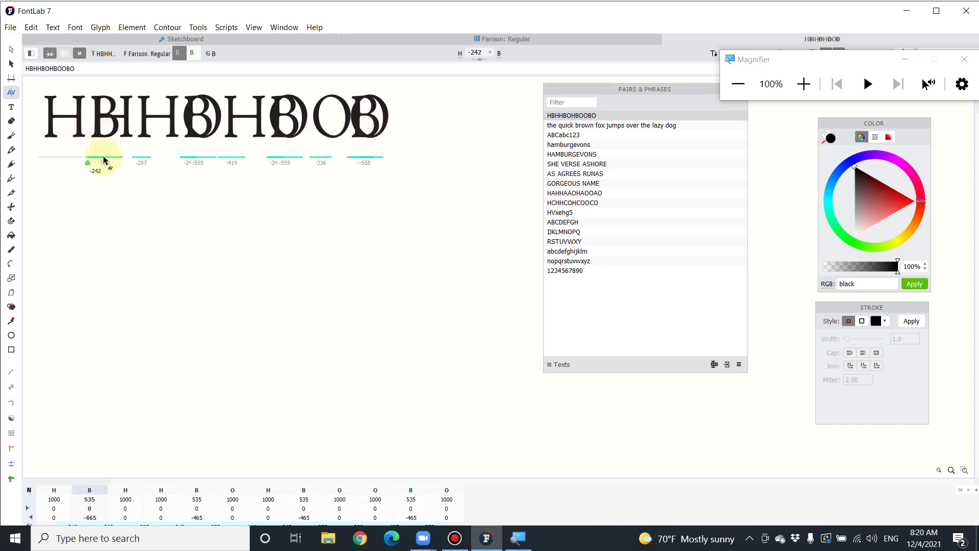
mouse_move(105, 137)
left_mouse_down()
mouse_move(109, 130)
mouse_move(99, 131)
mouse_move(113, 138)
left_mouse_up()
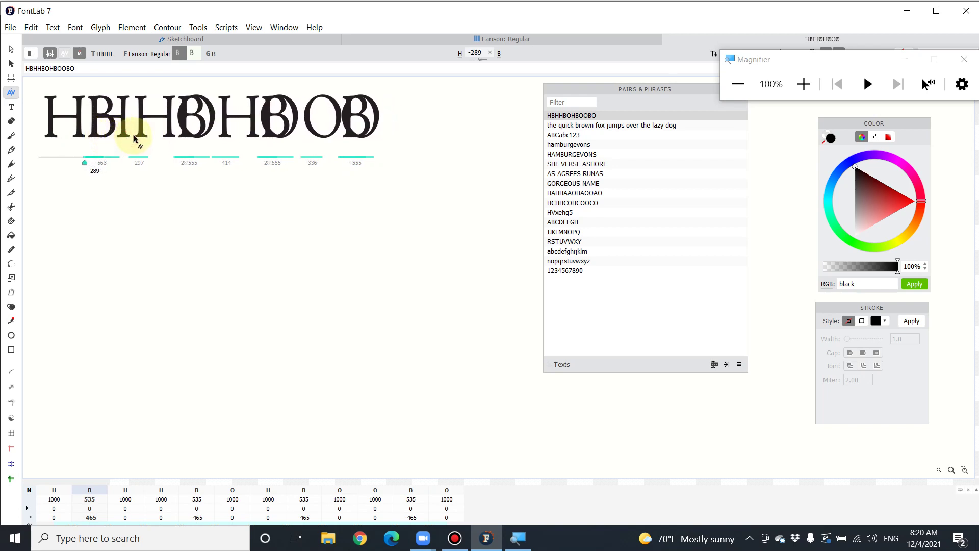
left_click(127, 136)
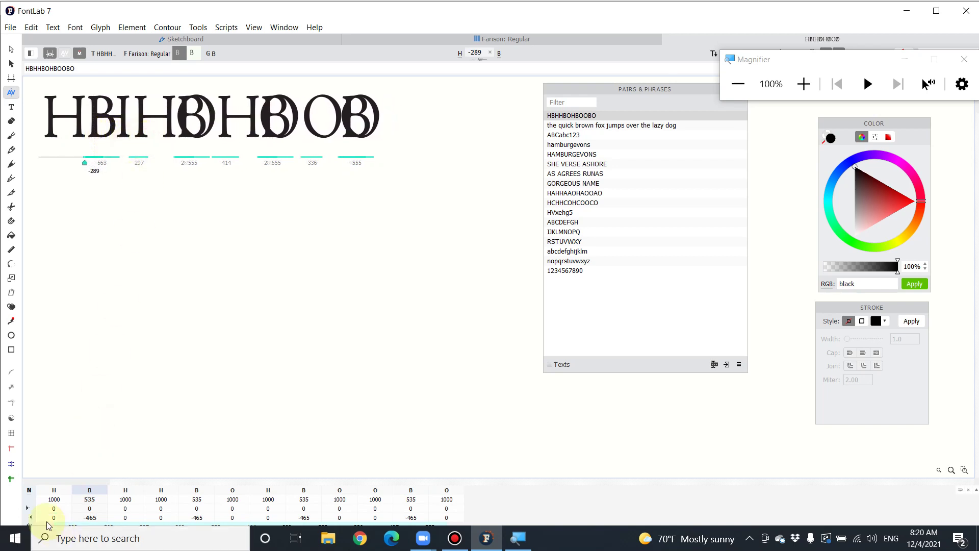
left_click(95, 508)
In the metrics table, set B's width to 100 and then 400, leaving a -600 right sidebearing.
double_click(121, 500)
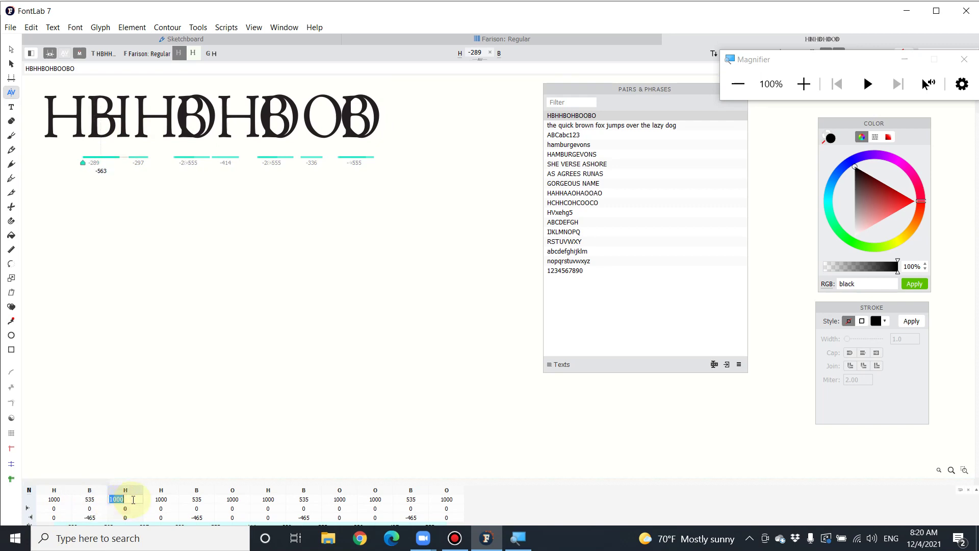
left_click(132, 499)
left_click_drag(143, 500, 101, 498)
double_click(89, 499)
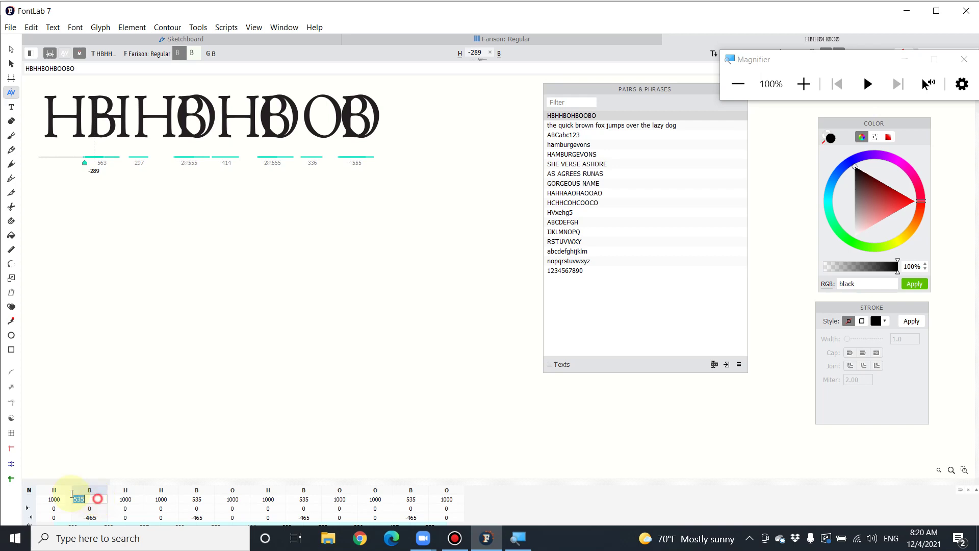
left_click_drag(89, 499, 44, 500)
type("100")
key("Return")
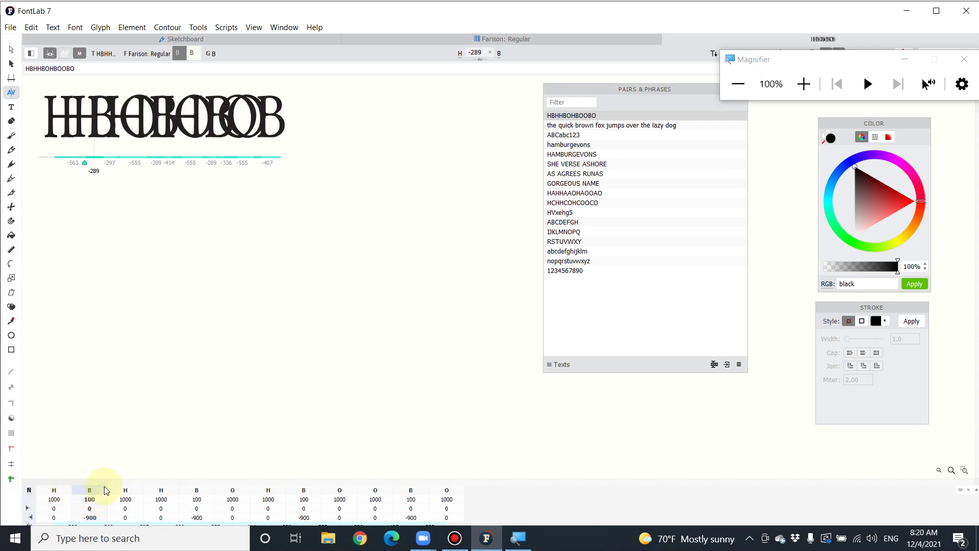
left_click_drag(103, 499, 51, 500)
type("400")
key("Return")
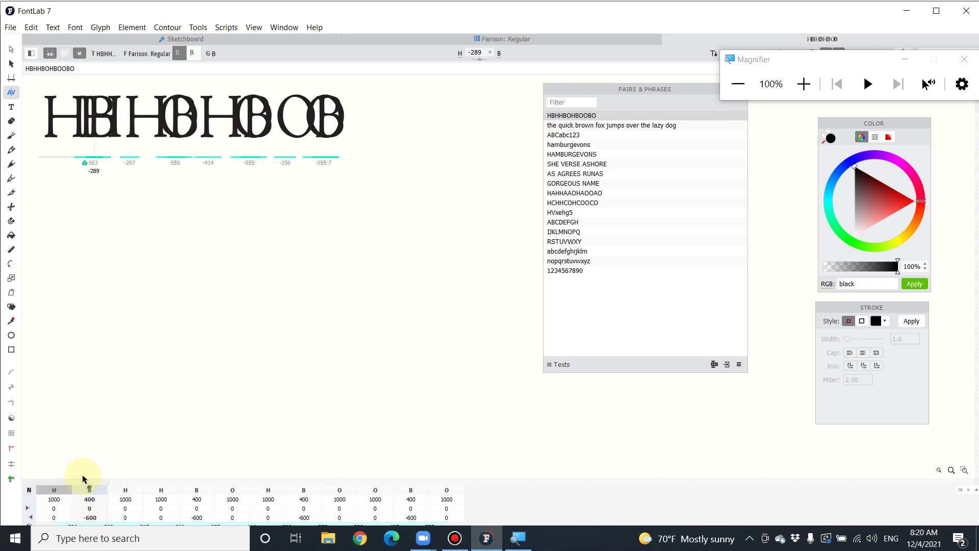
Kern the final O–B pair and an H–B pair further apart.
left_click(101, 500)
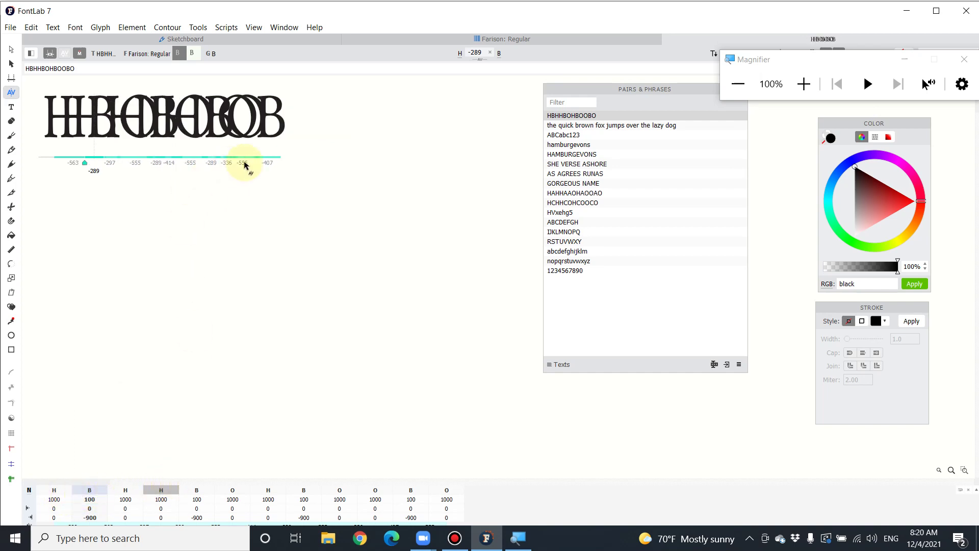
left_click_drag(280, 131, 284, 159)
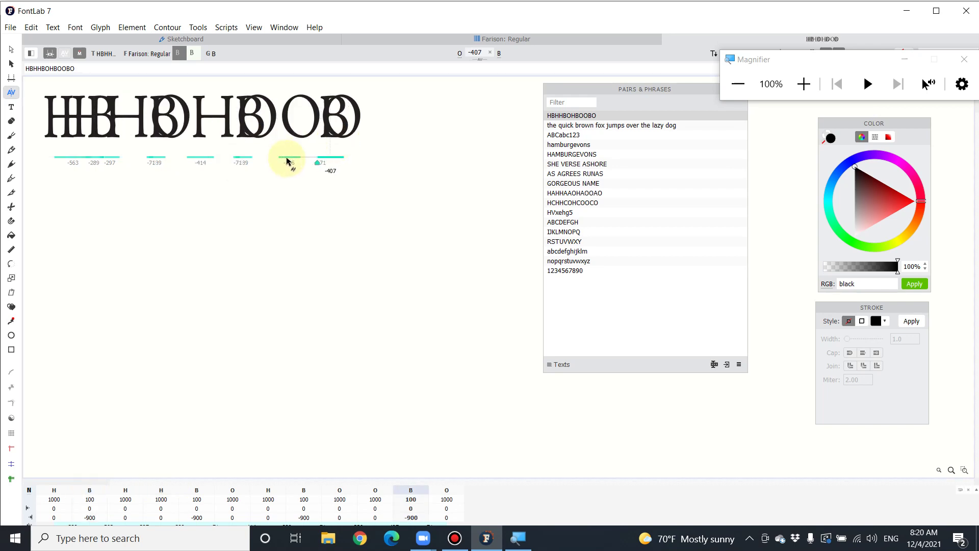
left_click(271, 128)
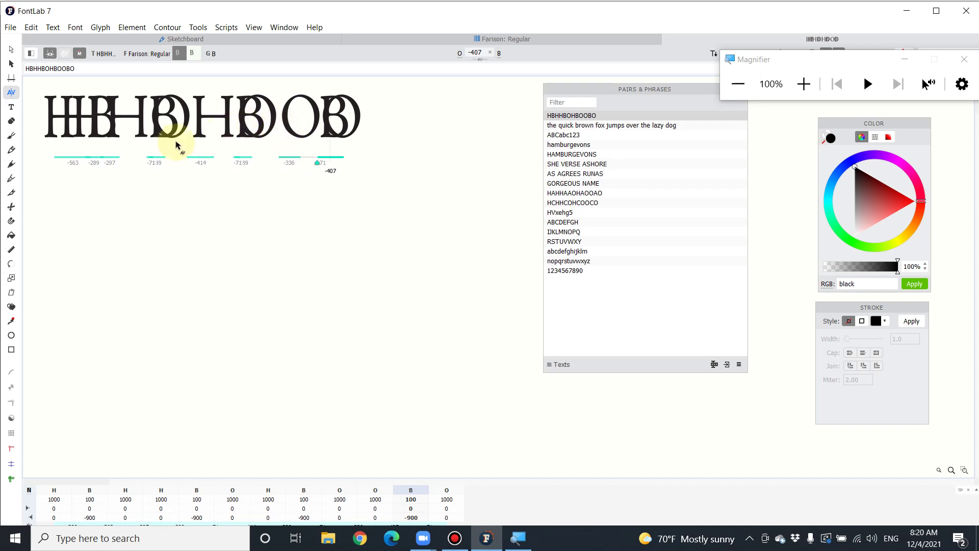
left_click(204, 138)
left_click_drag(201, 139, 247, 136)
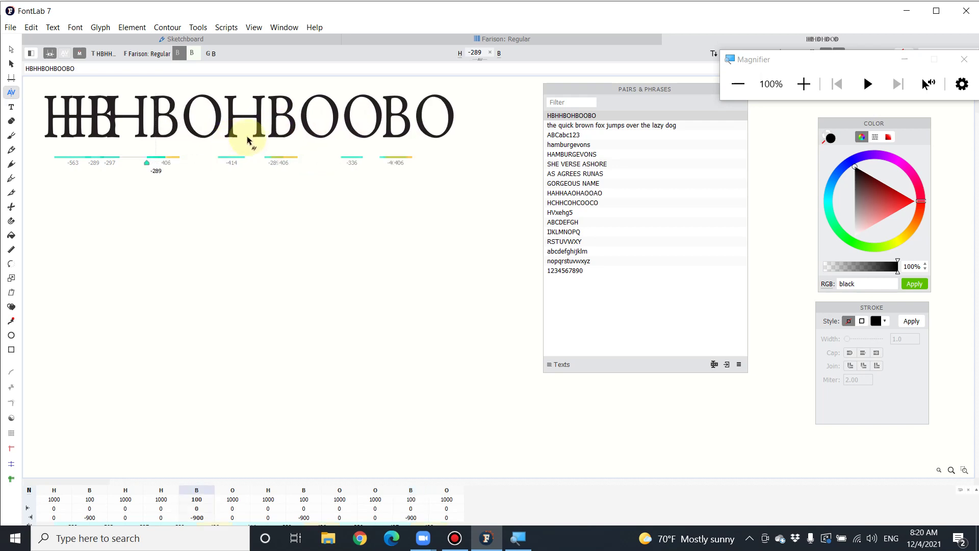
Restore normal spacing for the first H–B pair and tighten the B–O kerning to 351.
left_click(137, 136)
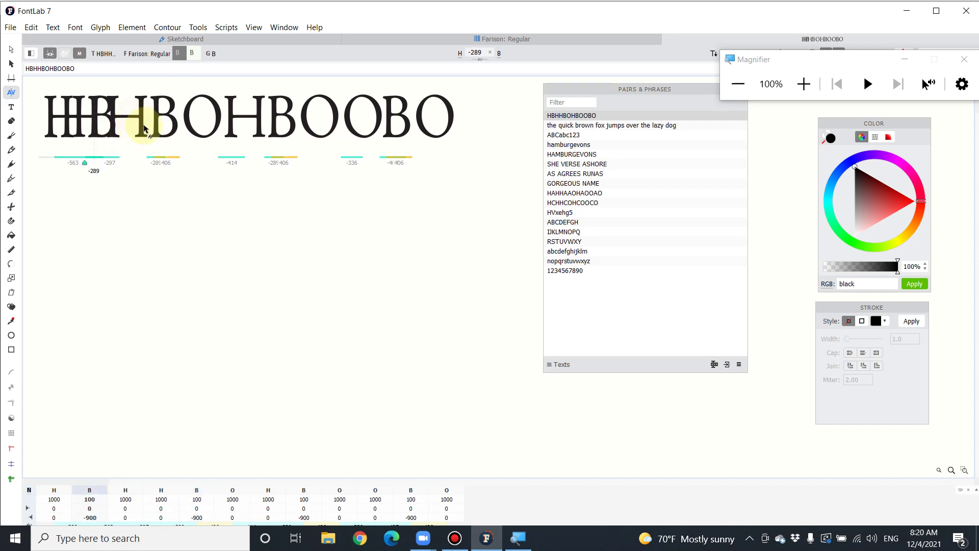
left_click_drag(142, 133, 49, 138)
left_click(173, 122)
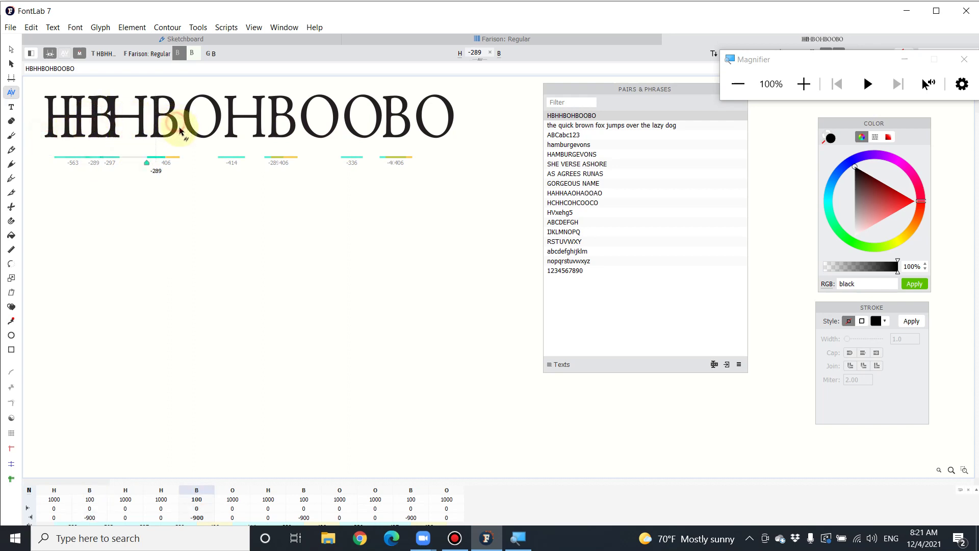
left_click(166, 138)
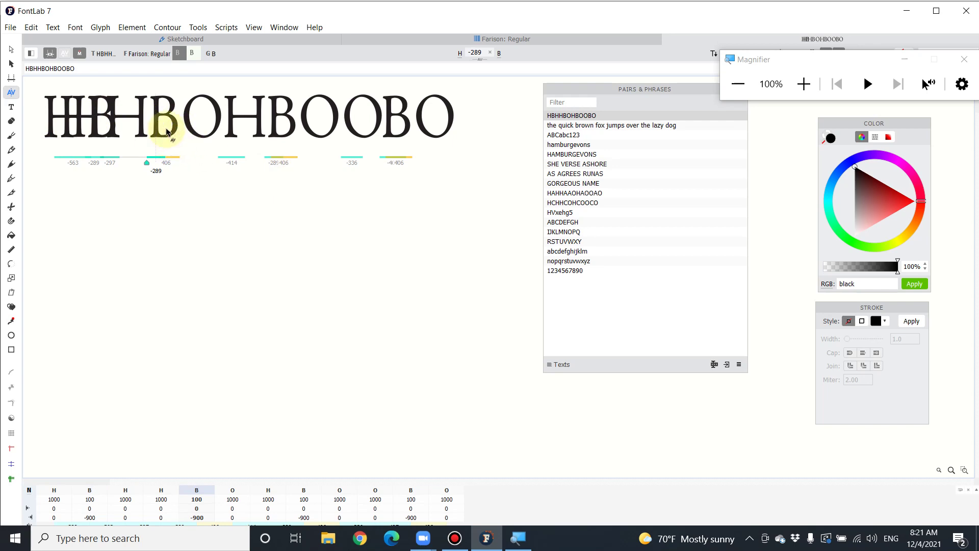
left_click(94, 139)
left_click_drag(94, 138, 153, 136)
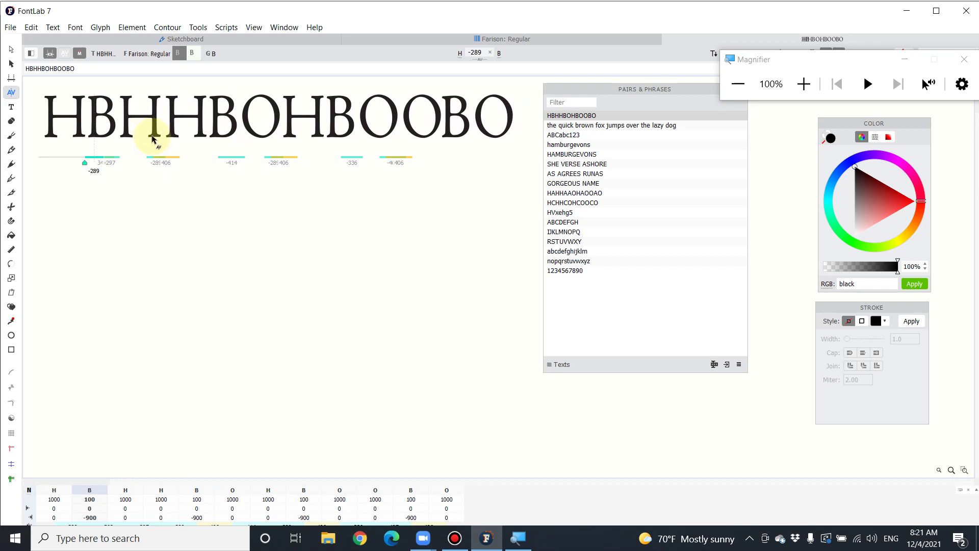
left_click(260, 137)
left_click_drag(260, 137, 256, 136)
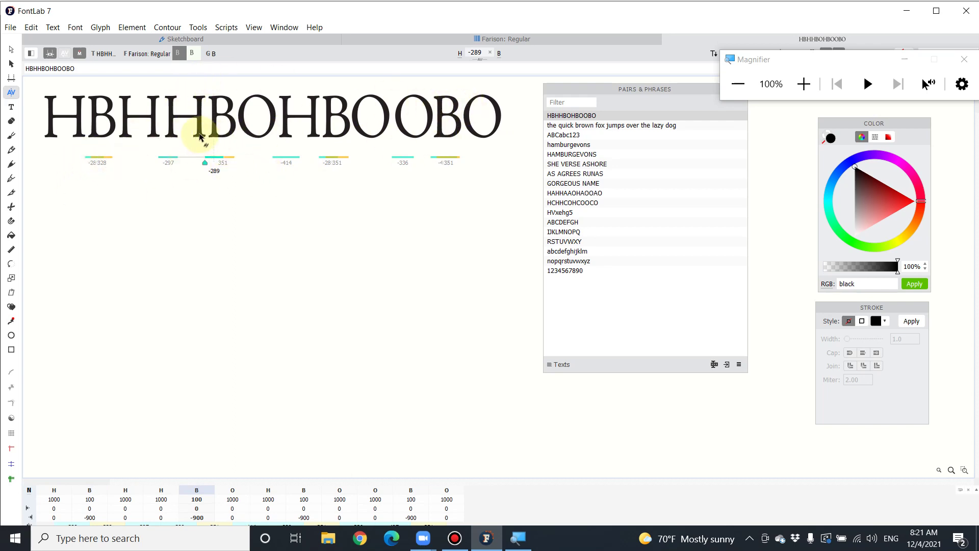
Load the quick brown fox phrase and kern t–h to -86, q–u to -94, b–r to -78.
left_click(626, 127)
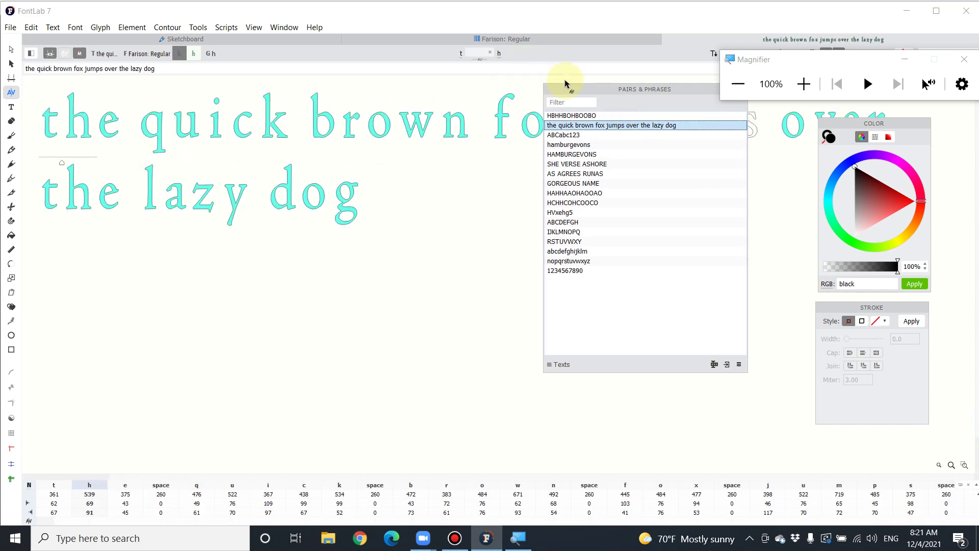
left_click_drag(574, 94, 629, 172)
left_click(73, 142)
left_click_drag(72, 142, 94, 137)
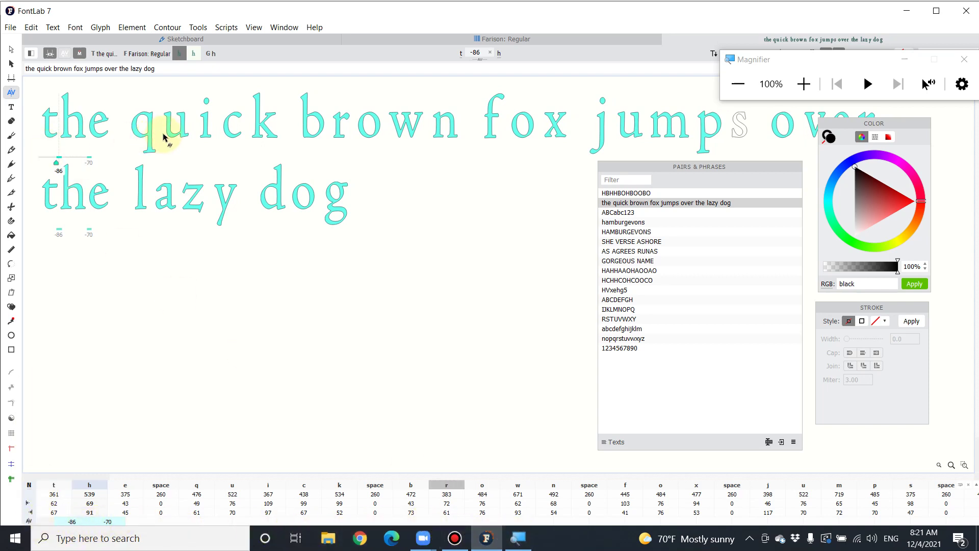
left_click_drag(173, 142, 230, 137)
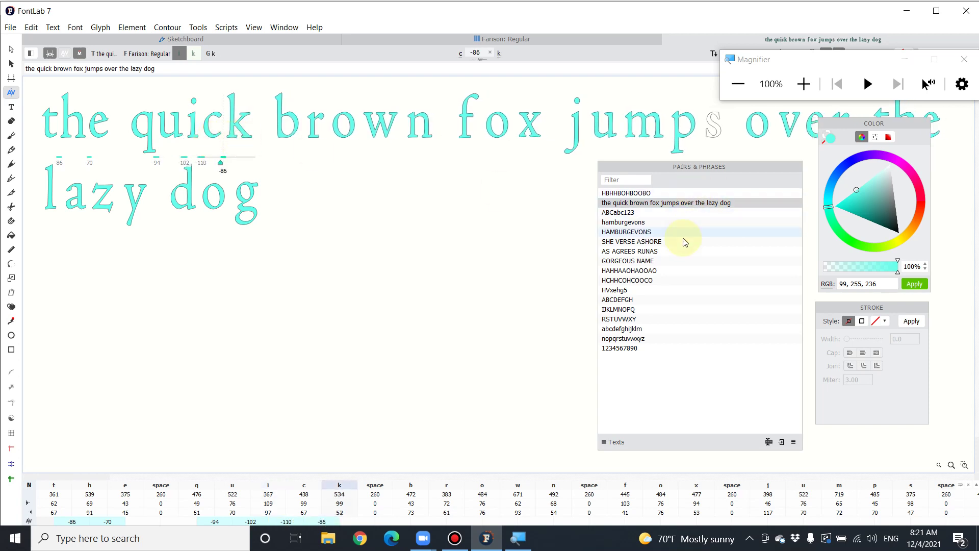
left_click_drag(308, 141, 313, 144)
Switch the Pairs & Phrases panel to show the kerning pair list instead of phrases.
left_click(600, 448)
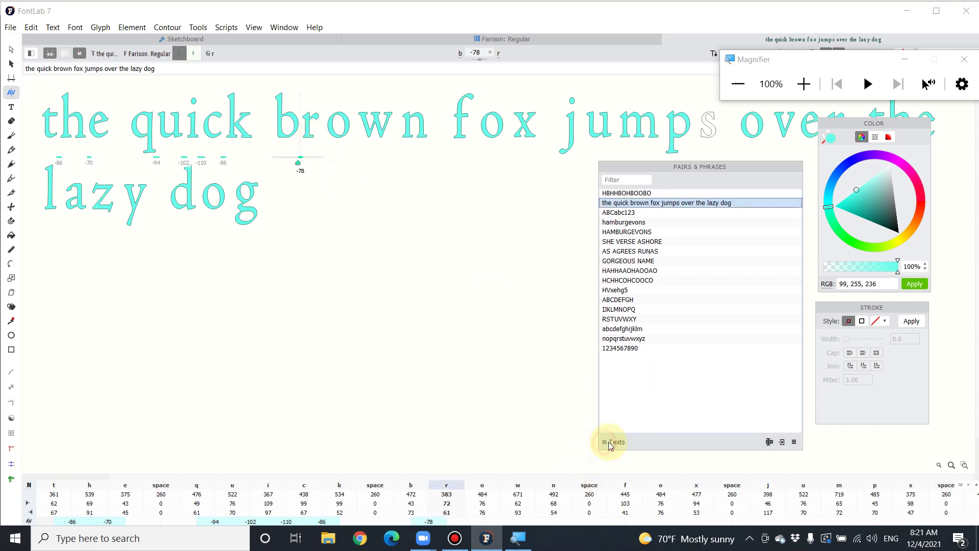
left_click(611, 445)
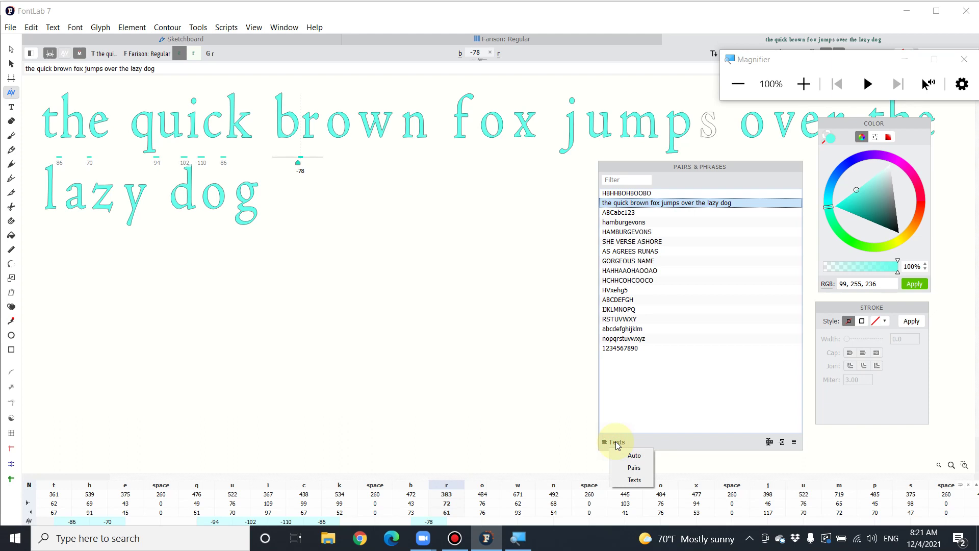
left_click(634, 467)
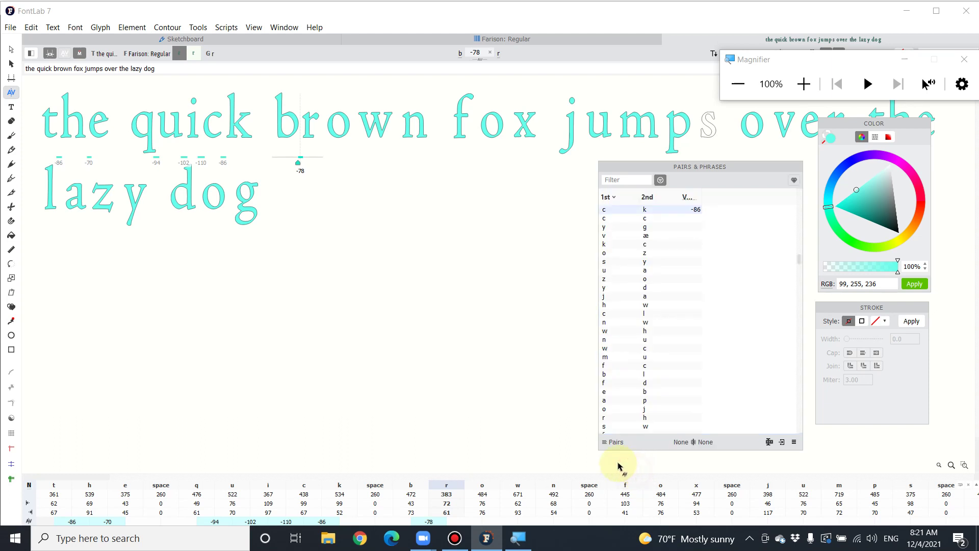
Load the c–c pair as access, tighten a–c, and step through c–c, c–e, e–s and s–s.
left_click(645, 219)
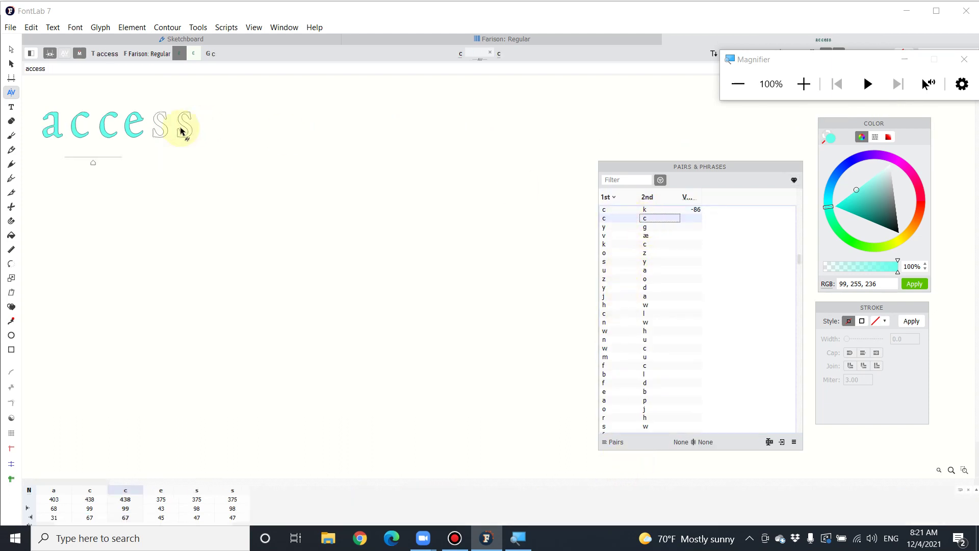
left_click(85, 142)
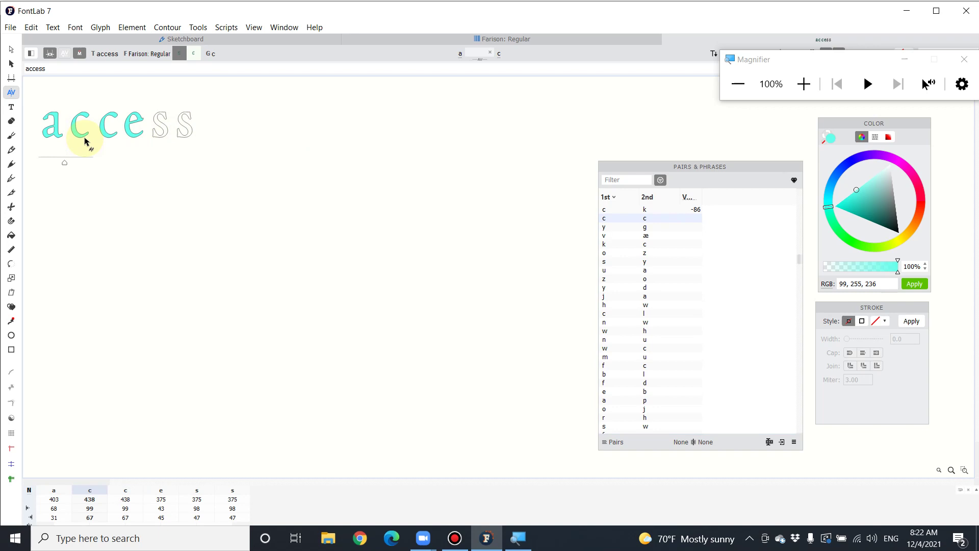
left_click_drag(83, 140, 146, 140)
left_click(108, 141)
left_click(130, 139)
left_click(148, 139)
left_click(171, 139)
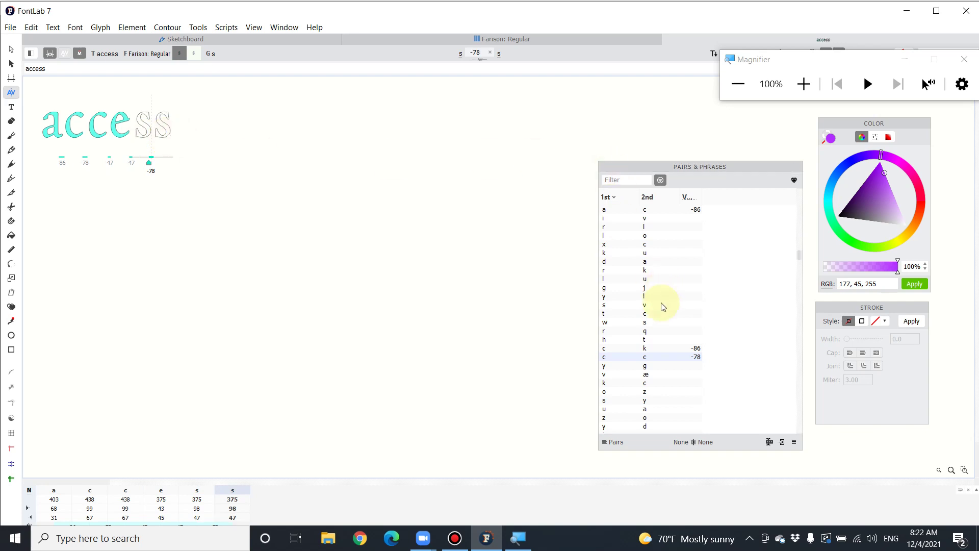
Load the h–t pair as rights and kern h–t to -39, with t–s at -55.
left_click(644, 348)
left_click(645, 340)
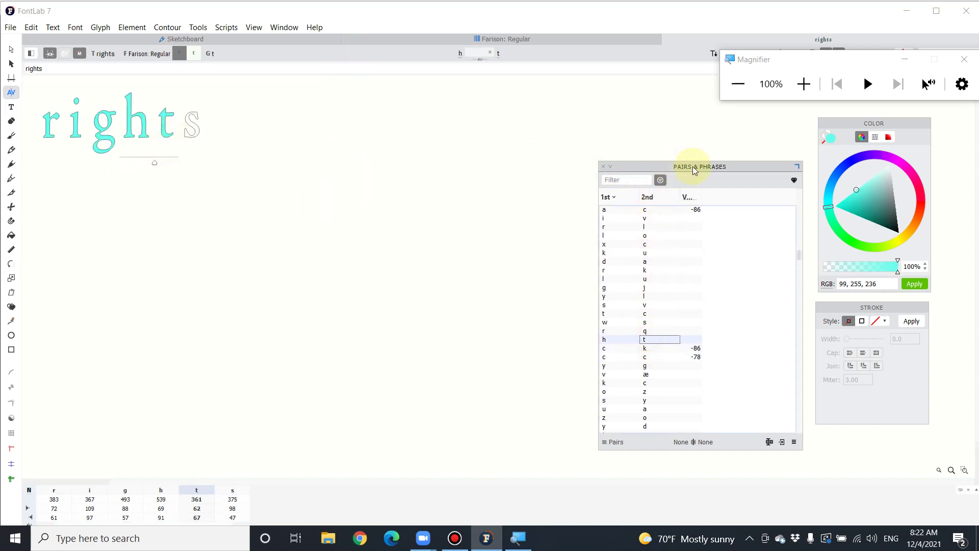
left_click(196, 137)
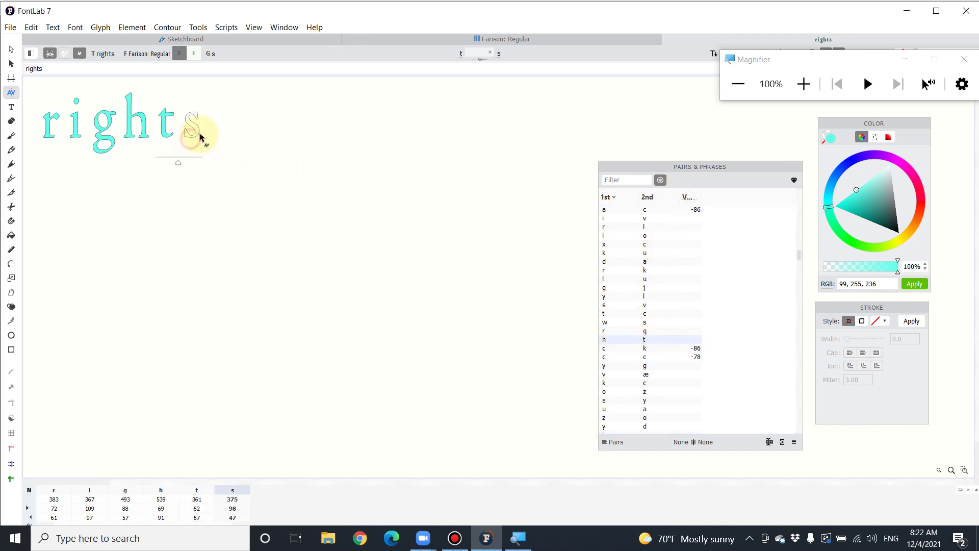
left_click(170, 141)
left_click_drag(166, 140, 164, 137)
scroll(678, 301, "down", 5)
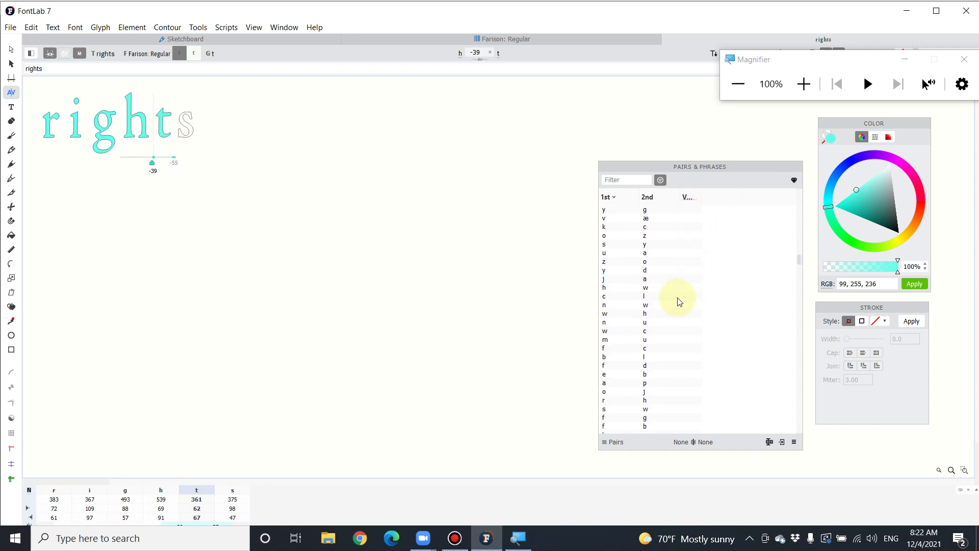
left_click(615, 445)
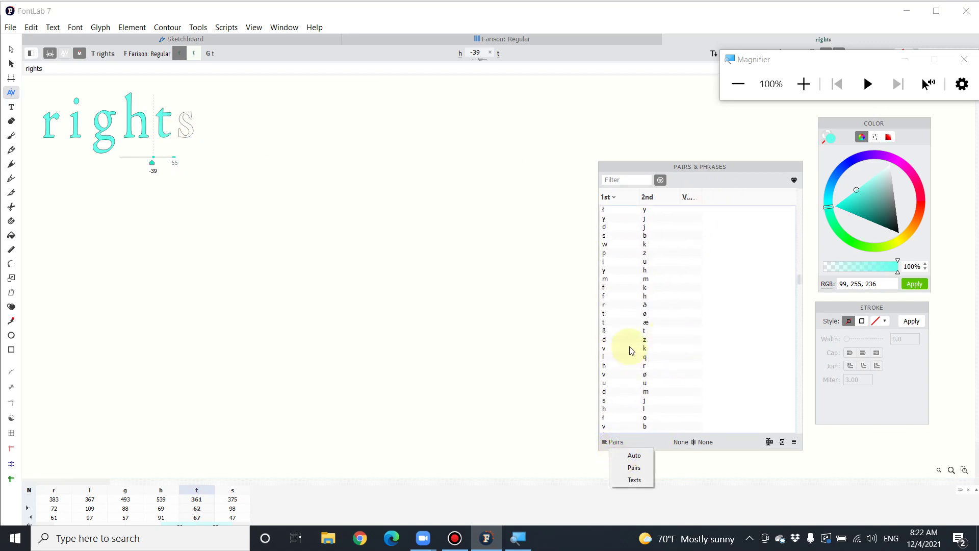
Put GORGEOUS NAME from the Texts phrase list into the kerning line and drag its N–A pair to -313.
left_click(635, 480)
left_click(623, 261)
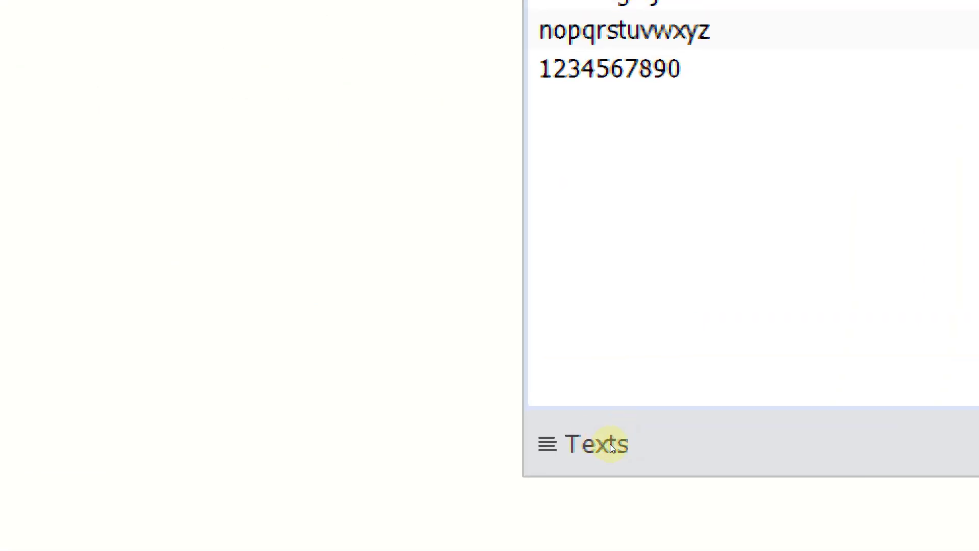
left_click(622, 444)
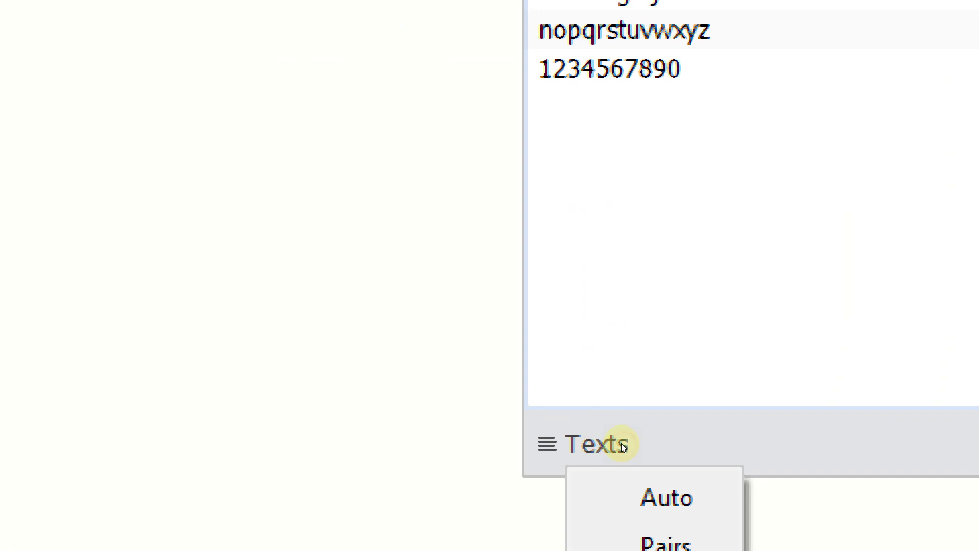
left_click(643, 467)
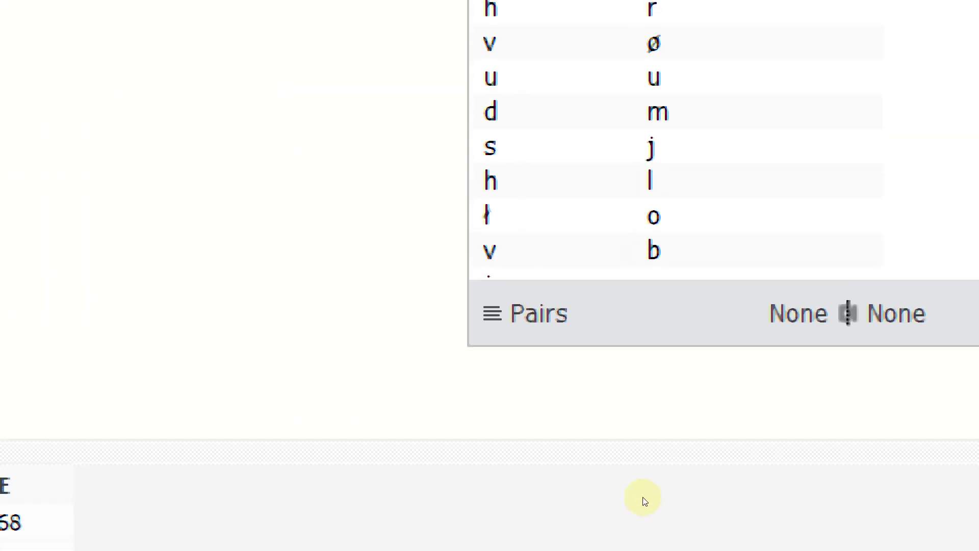
left_click(611, 445)
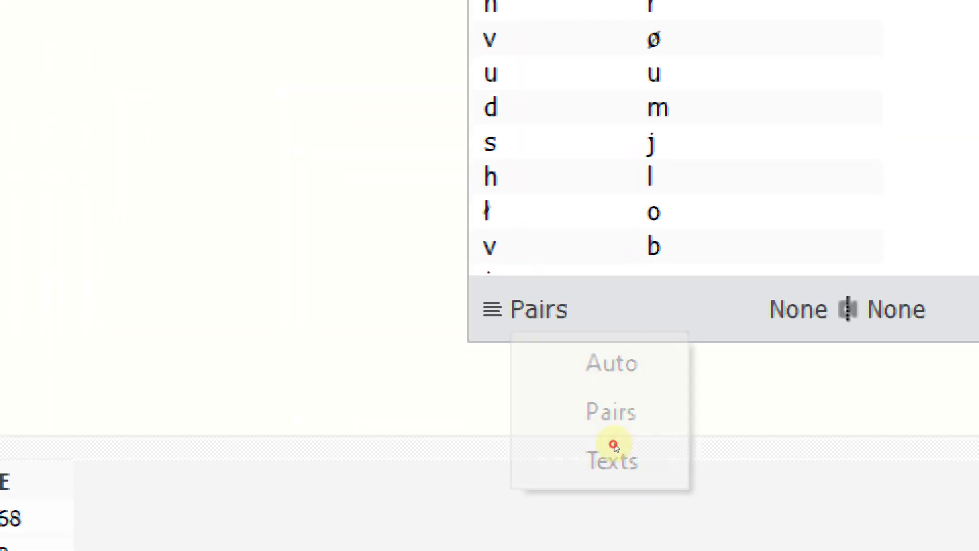
left_click(634, 482)
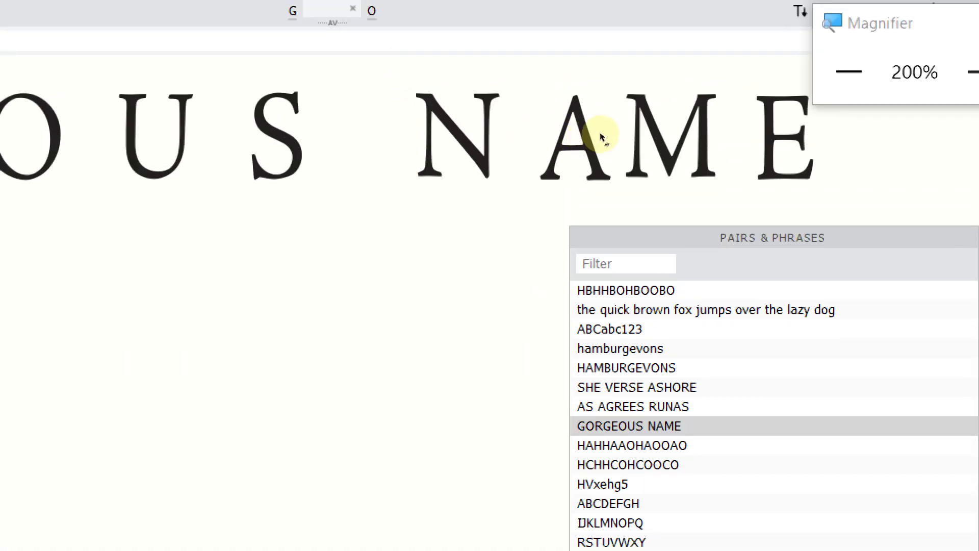
left_click_drag(607, 135, 588, 138)
key("End")
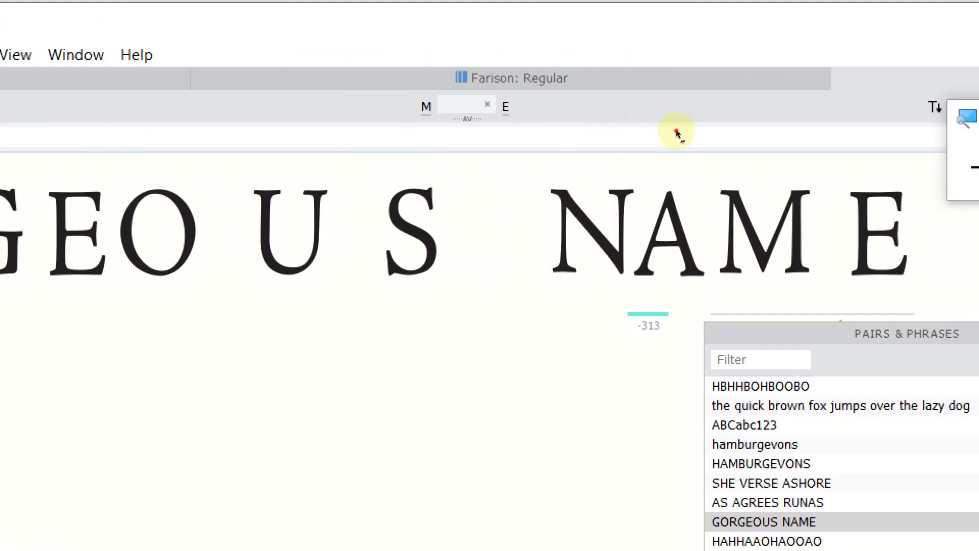